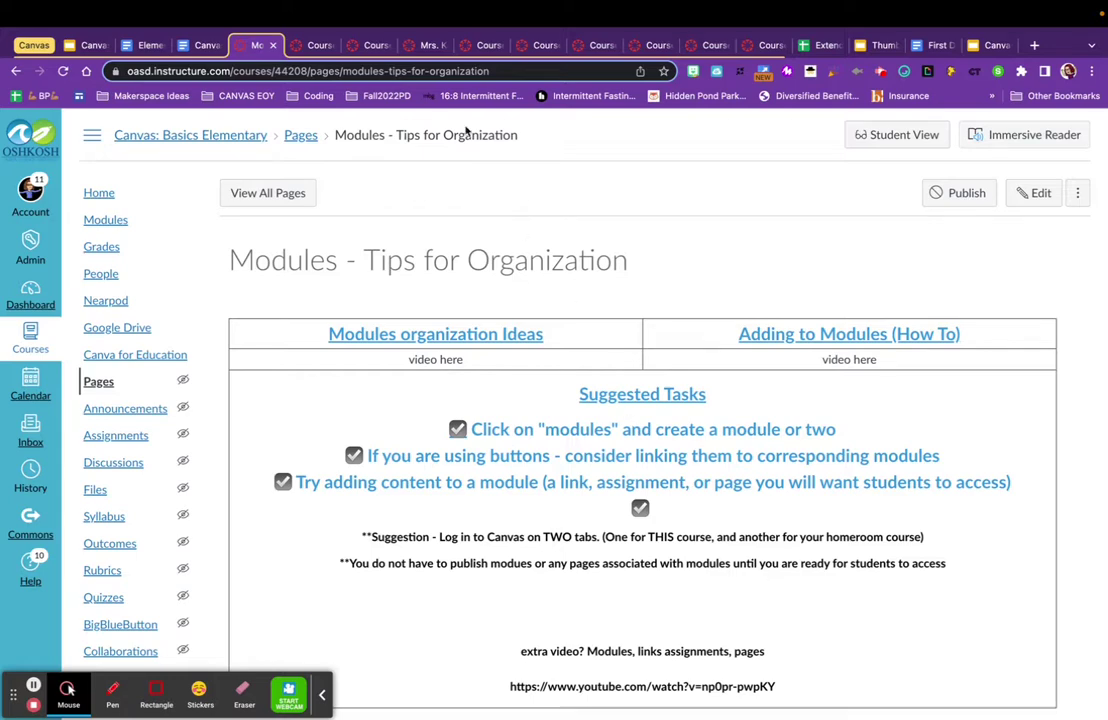
- Review the modules of the 2nd Grade 2021-2022 course and follow its home page's Reading button to the linked module
left_click(317, 45)
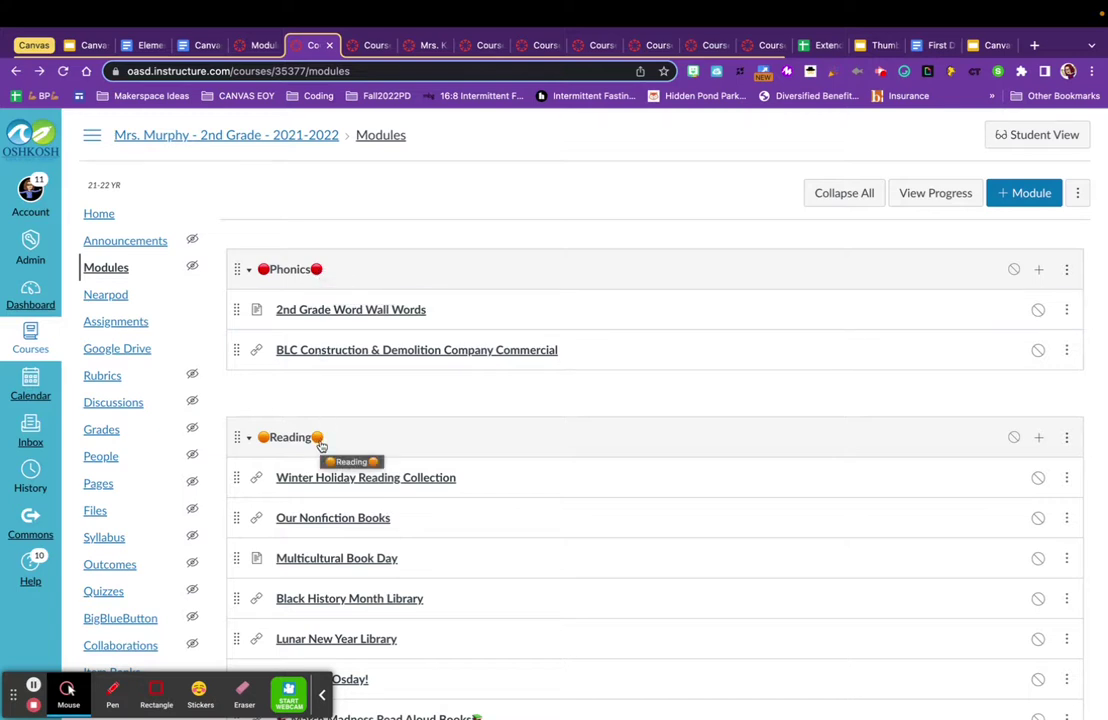
scroll(321, 445, "down", 15)
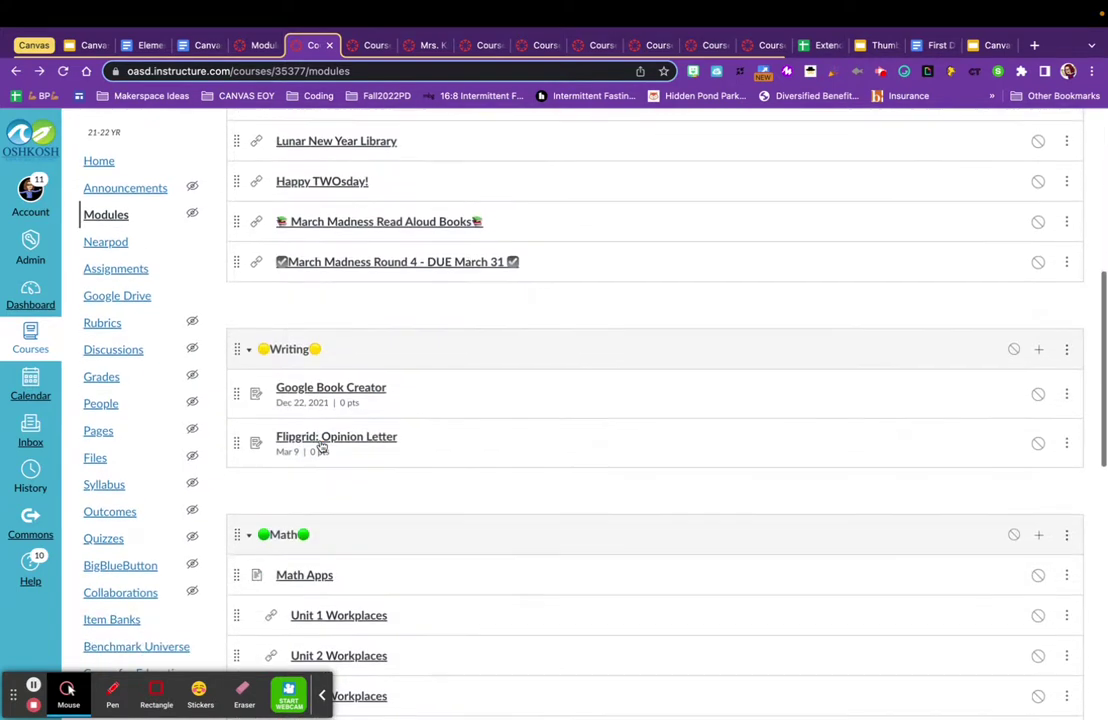
scroll(321, 445, "down", 10)
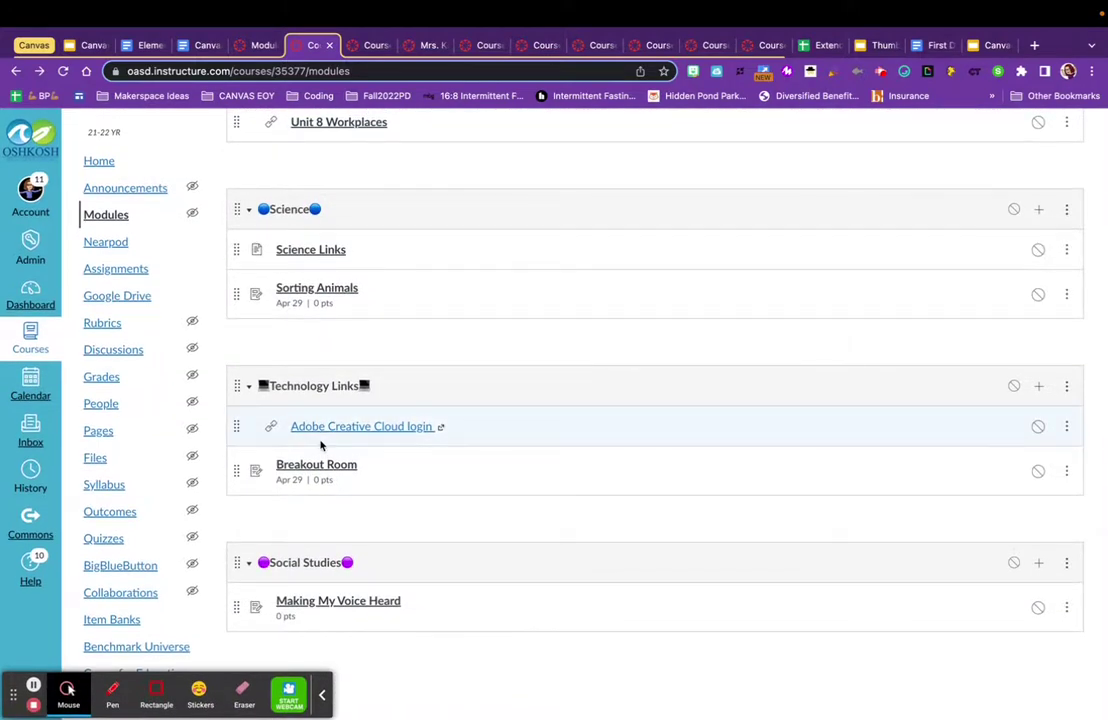
scroll(400, 418, "up", 20)
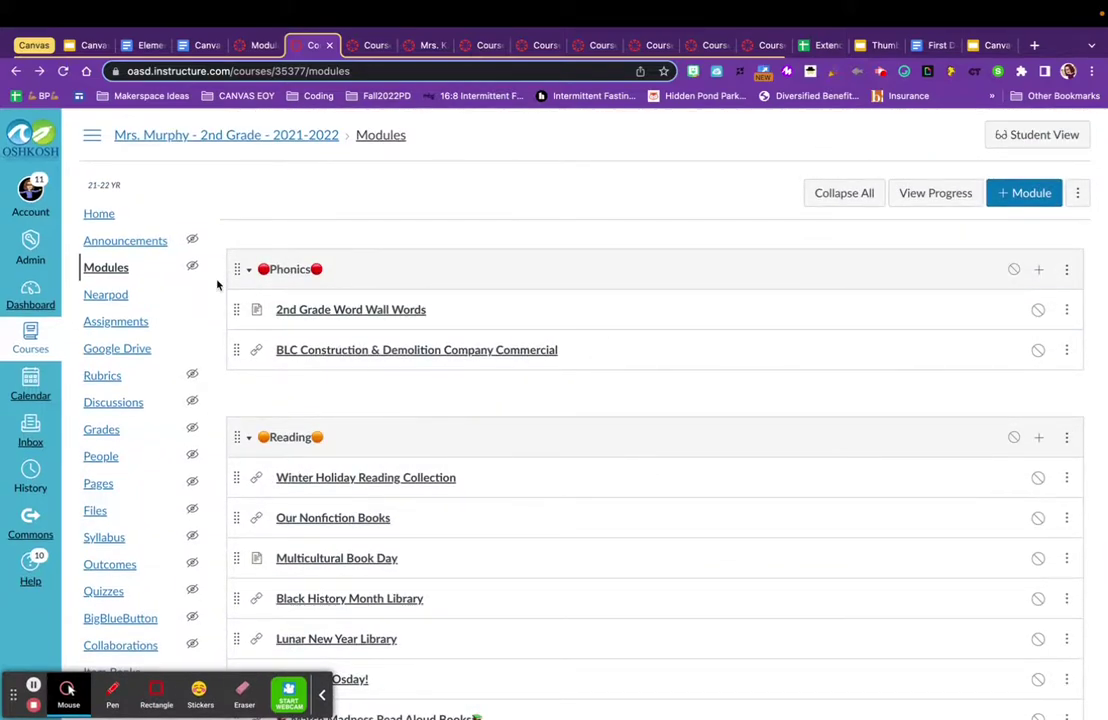
left_click(99, 217)
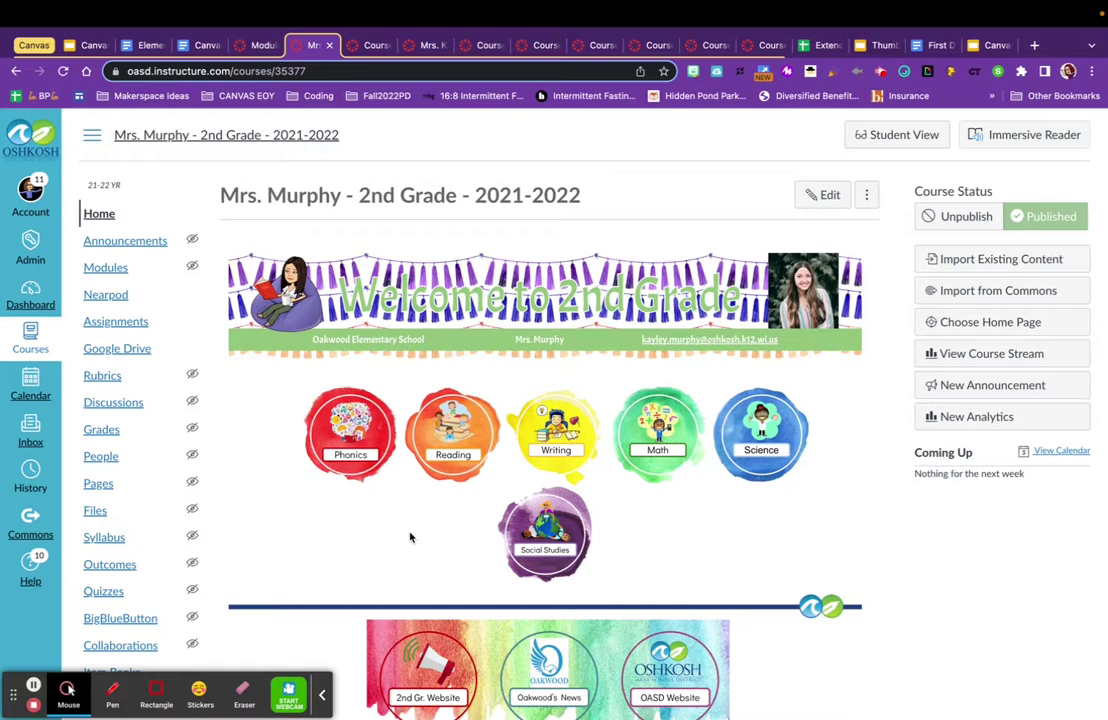
left_click(451, 434)
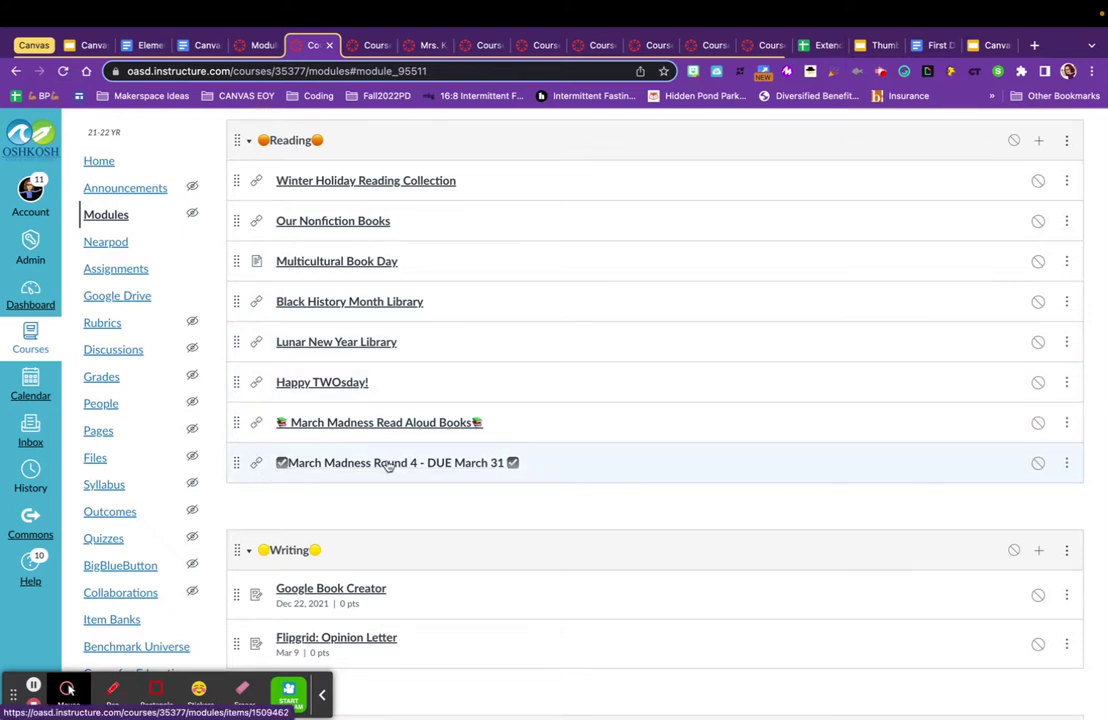
- Review how the Third Grade 2021-2022 course organizes its modules, from Math through Reading Workshop and Writing Workshop
left_click(366, 48)
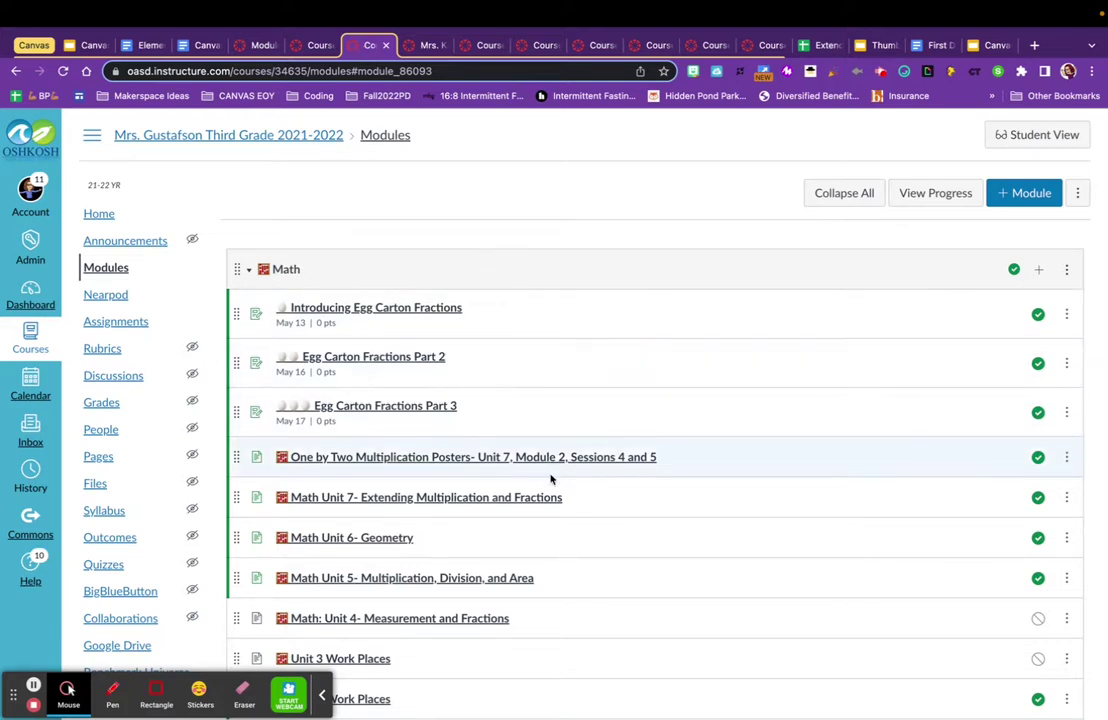
scroll(550, 480, "down", 5)
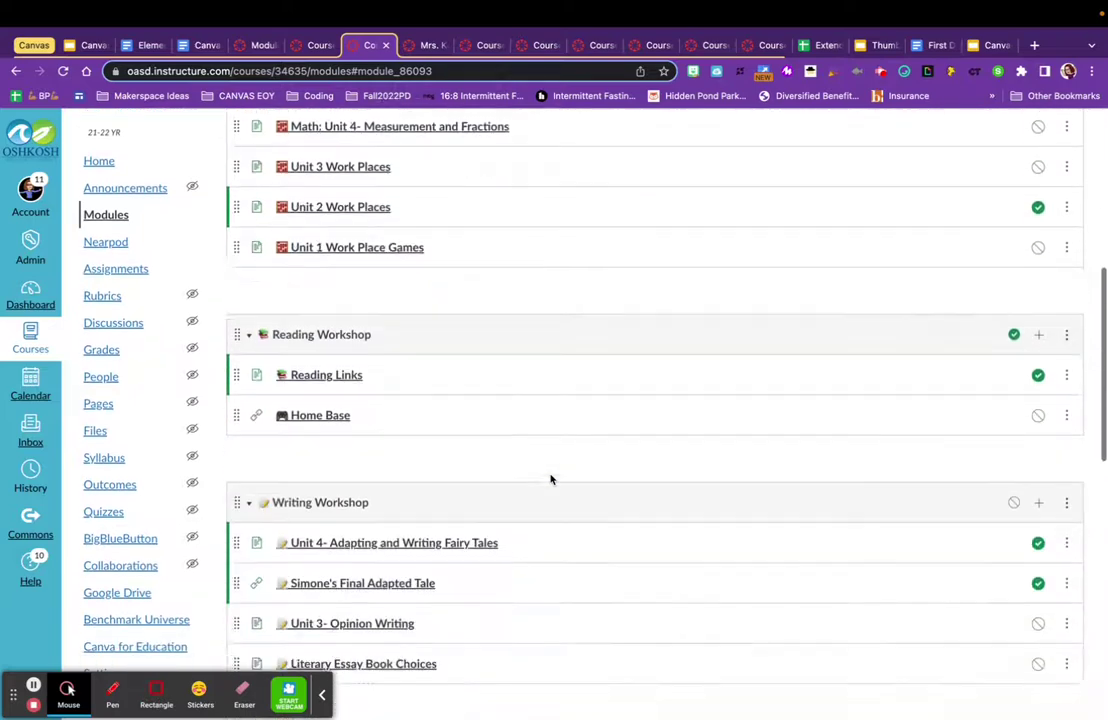
scroll(550, 480, "down", 2)
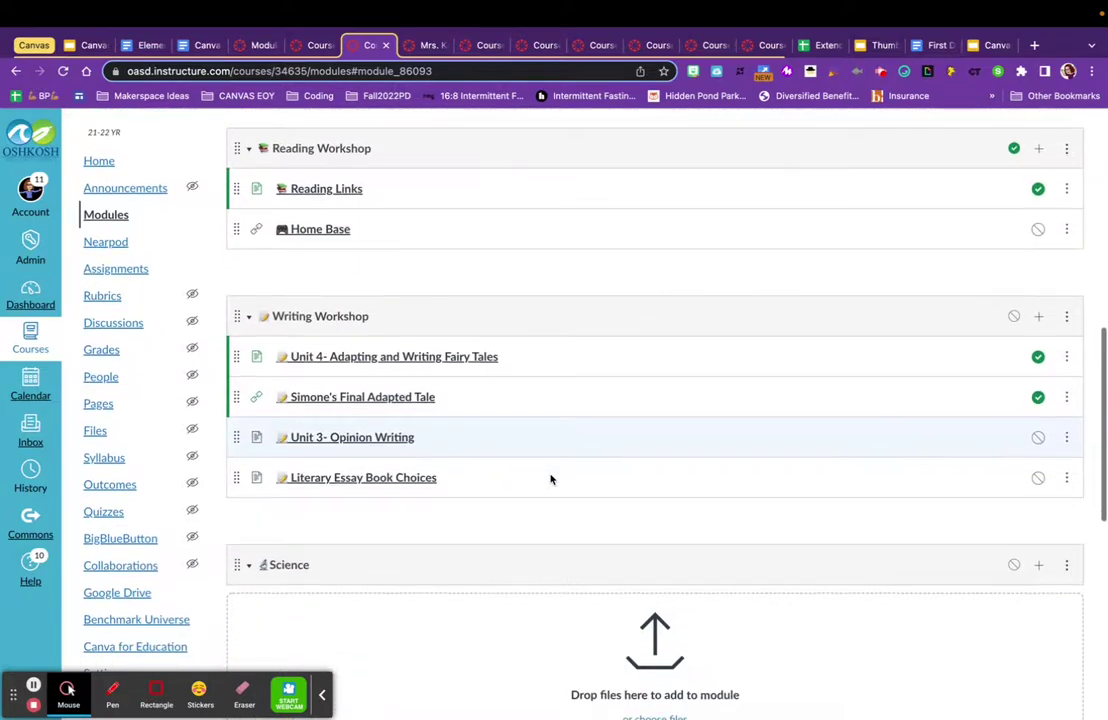
scroll(550, 475, "up", 10)
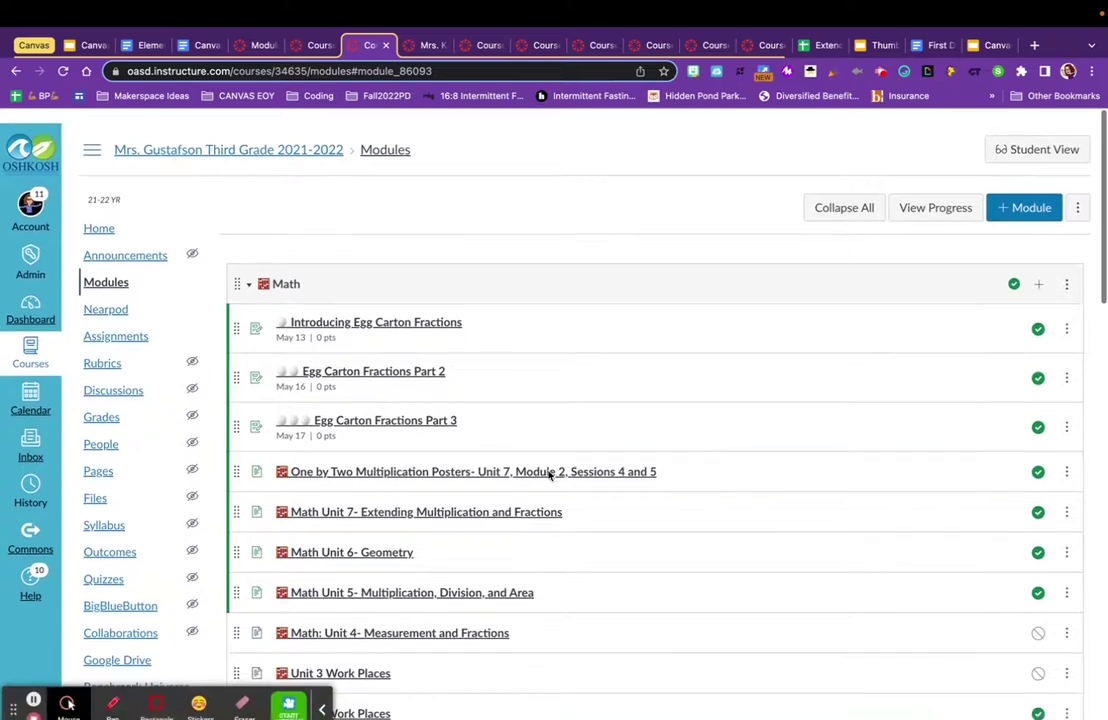
- Open the Third Grade course's home page and follow its Social Studies button to the linked module
left_click(100, 214)
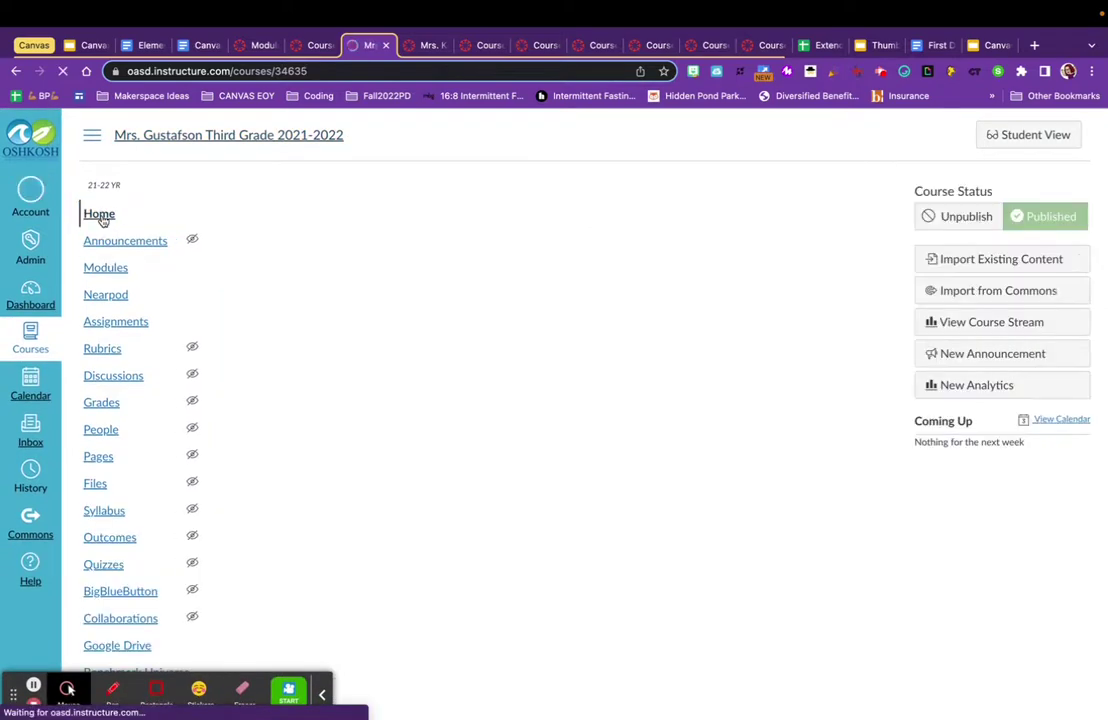
scroll(309, 530, "down", 3)
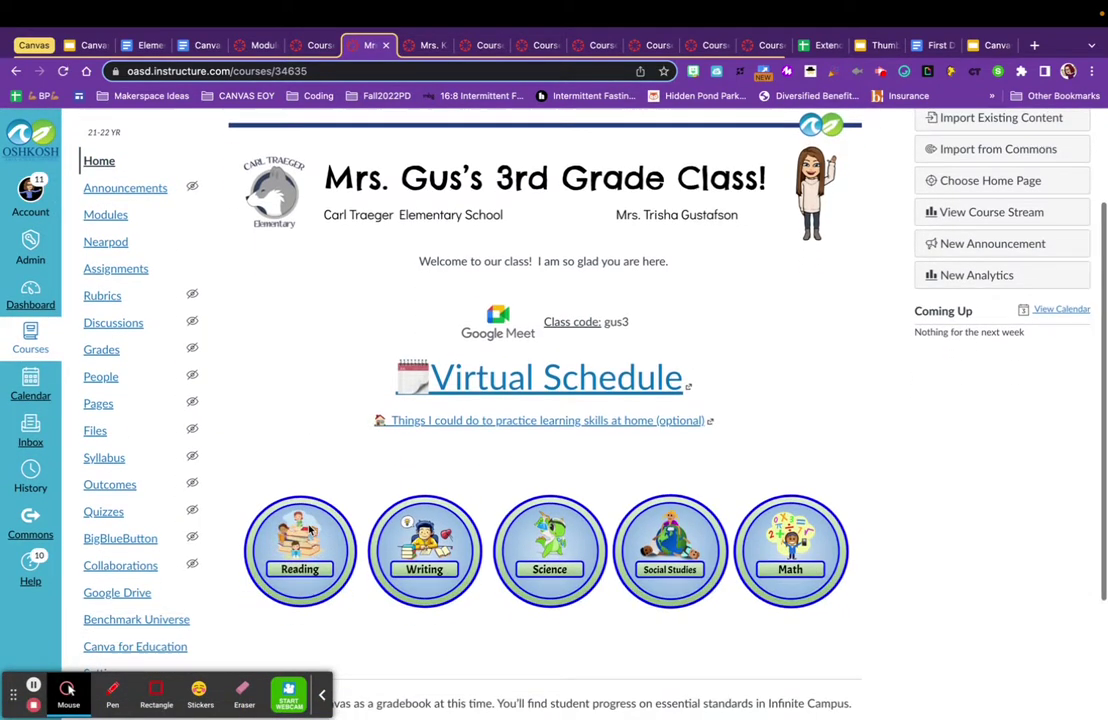
scroll(437, 557, "down", 1)
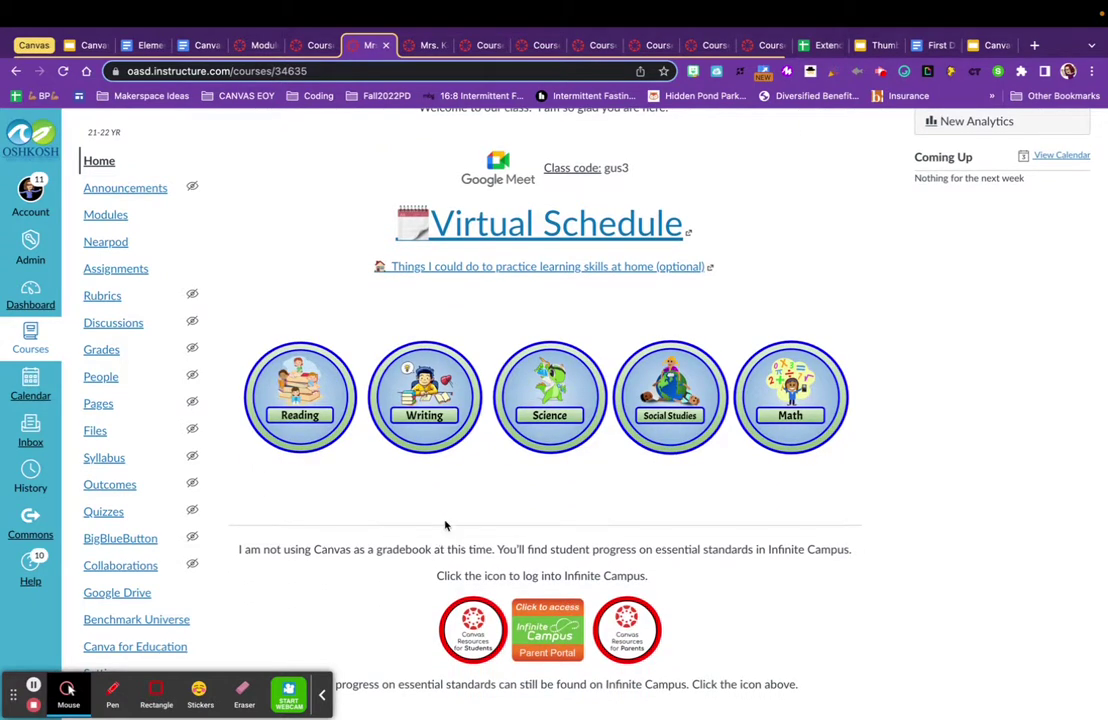
left_click(682, 399)
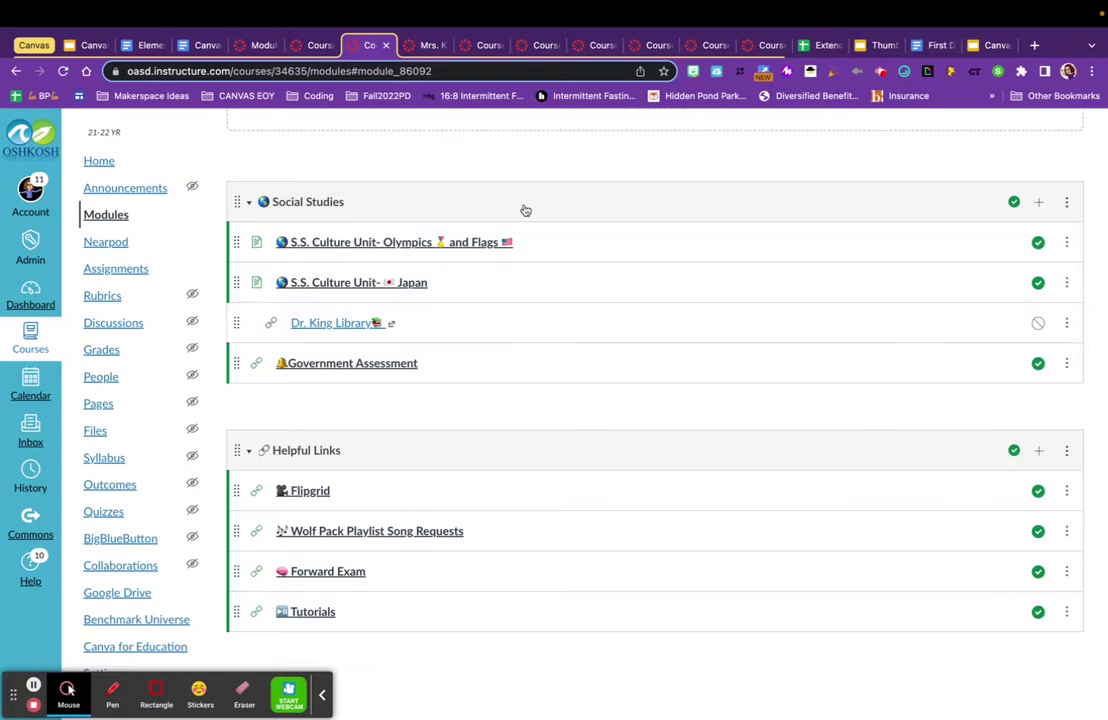
- Unpublish the Government Assessment item in the Social Studies module and publish it again
scroll(525, 210, "up", 10)
scroll(525, 210, "down", 6)
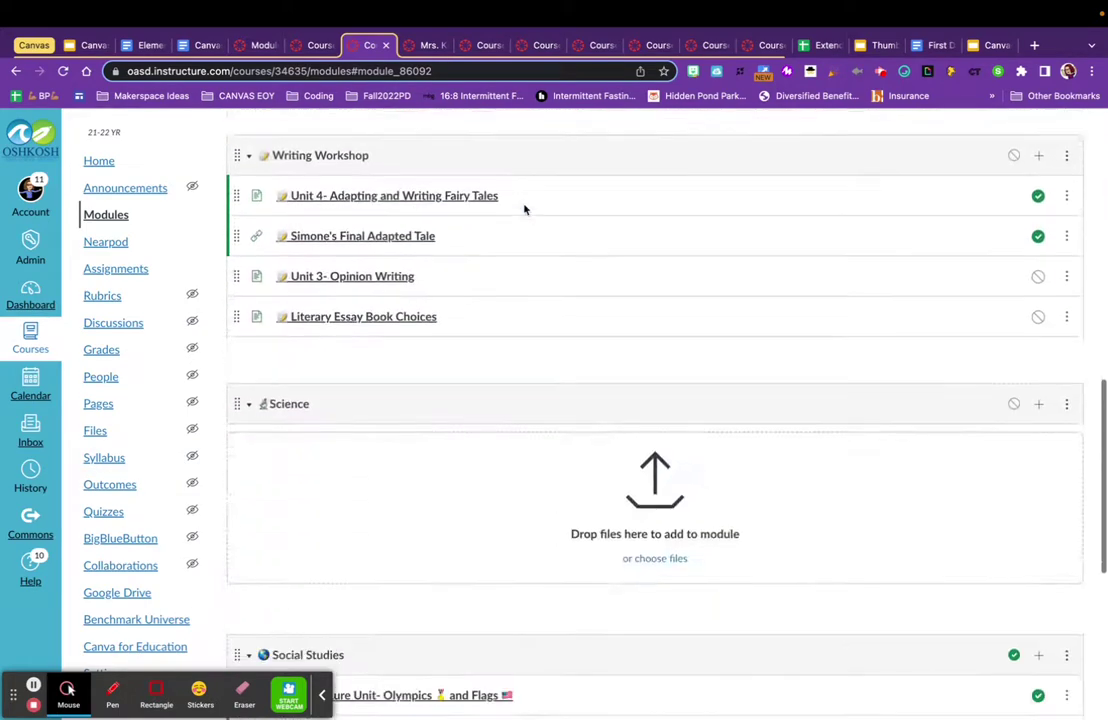
scroll(525, 210, "down", 4)
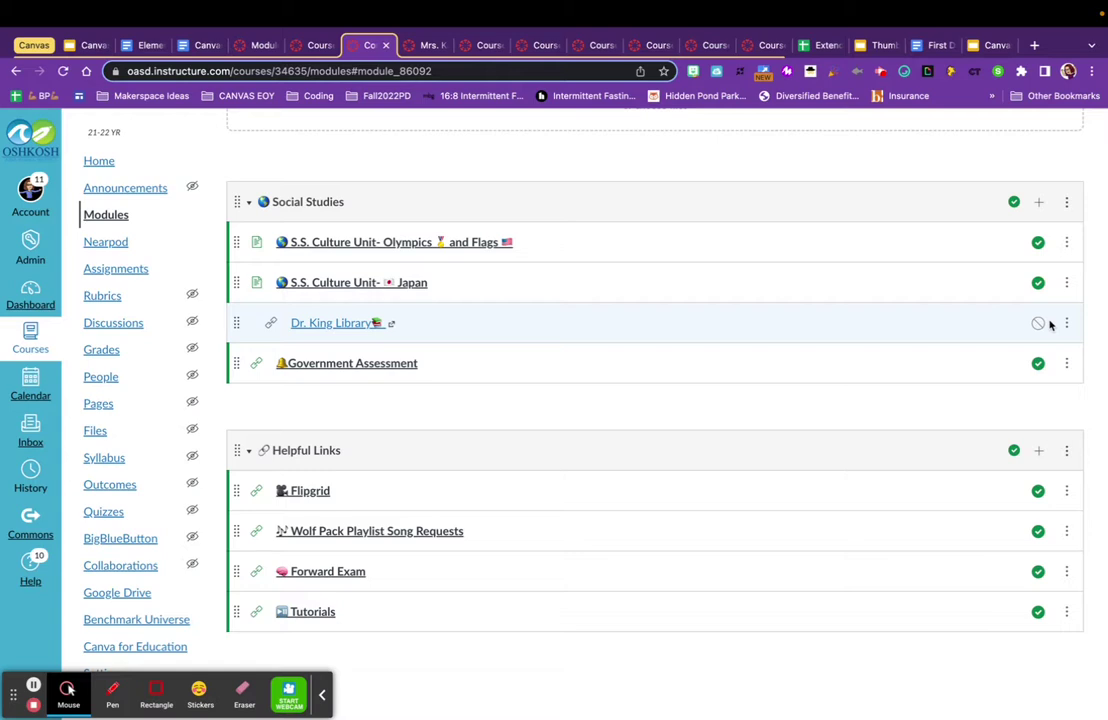
left_click(1038, 363)
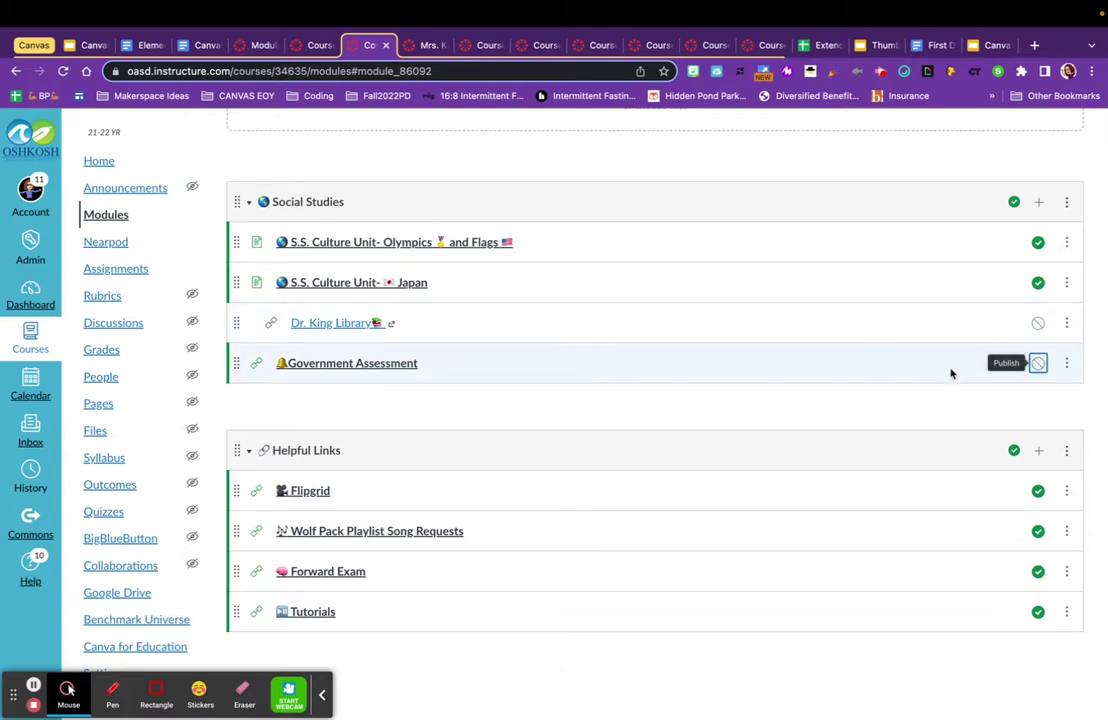
left_click(1039, 364)
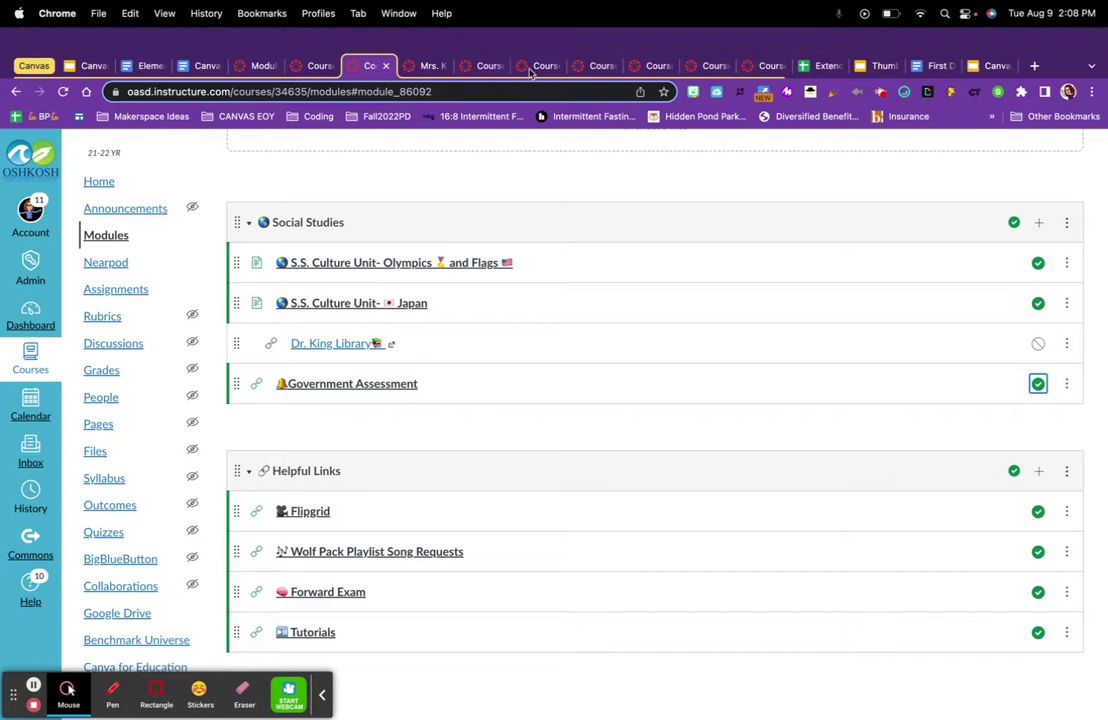
- Open the modules of the Kindergarten 2021-2022 course and review them from Reader's Workshop down to Newsletters
left_click(431, 66)
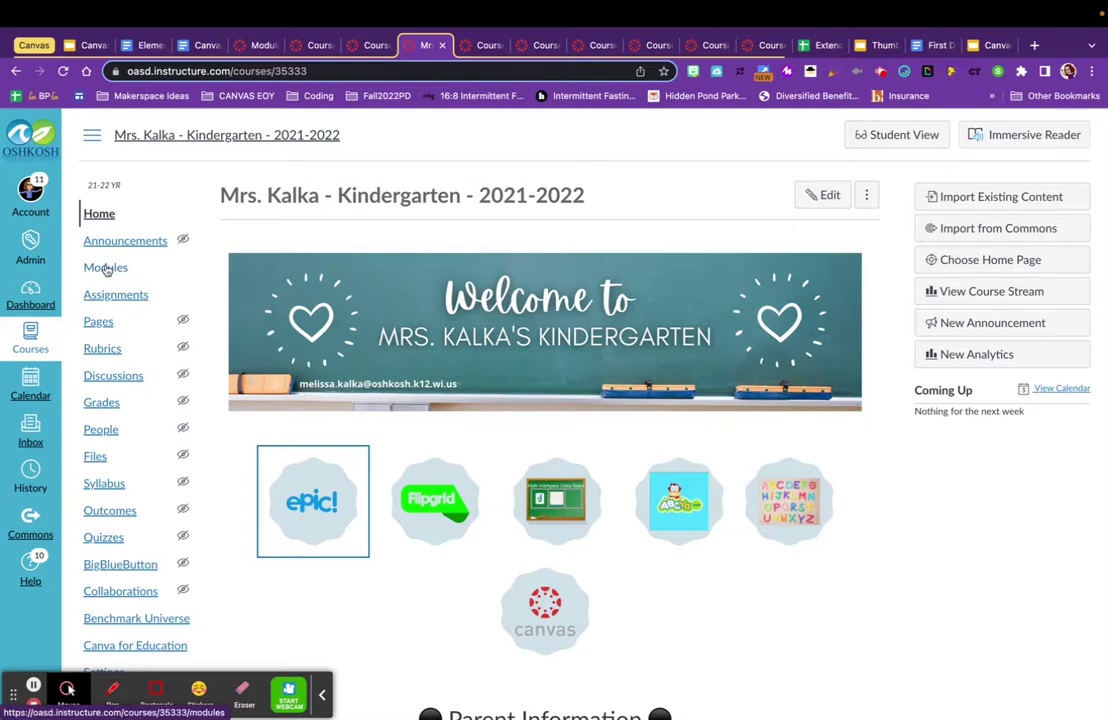
left_click(106, 268)
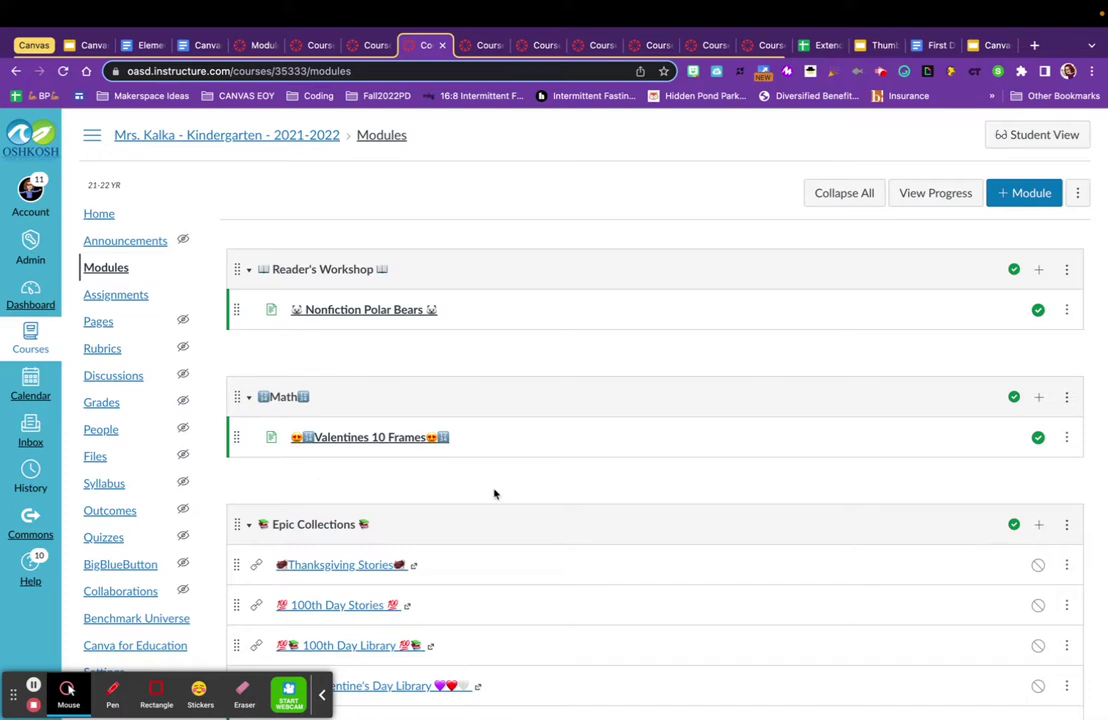
scroll(494, 494, "down", 5)
scroll(494, 494, "up", 1)
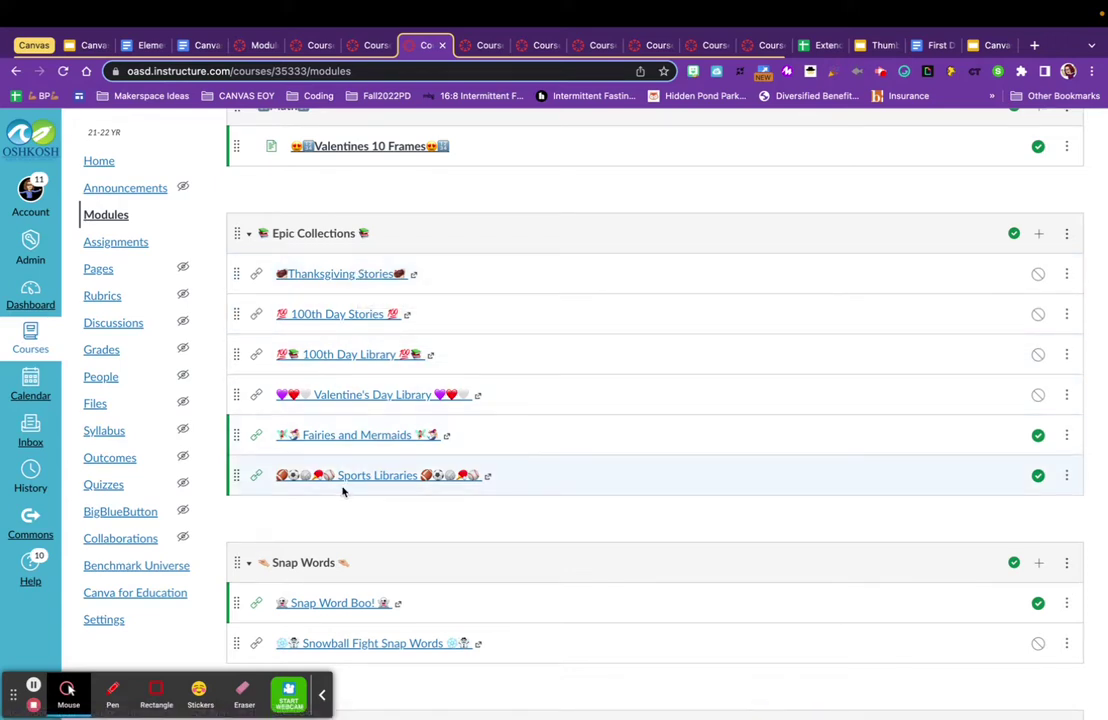
scroll(519, 520, "down", 4)
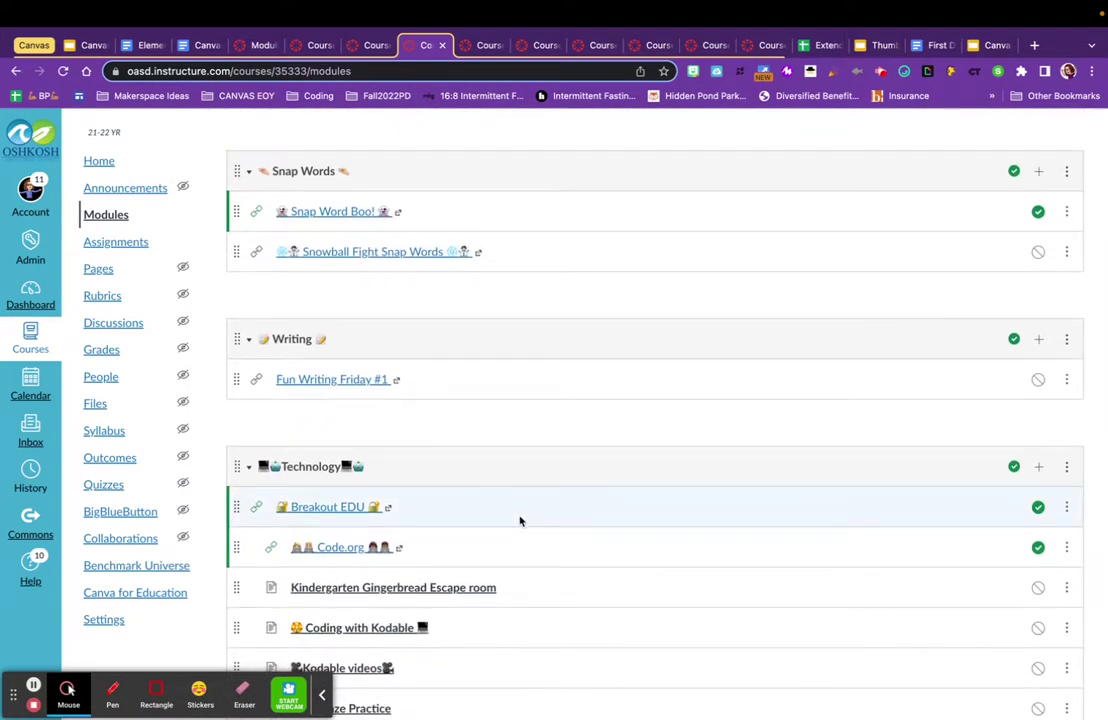
scroll(519, 520, "down", 2)
scroll(519, 520, "down", 4)
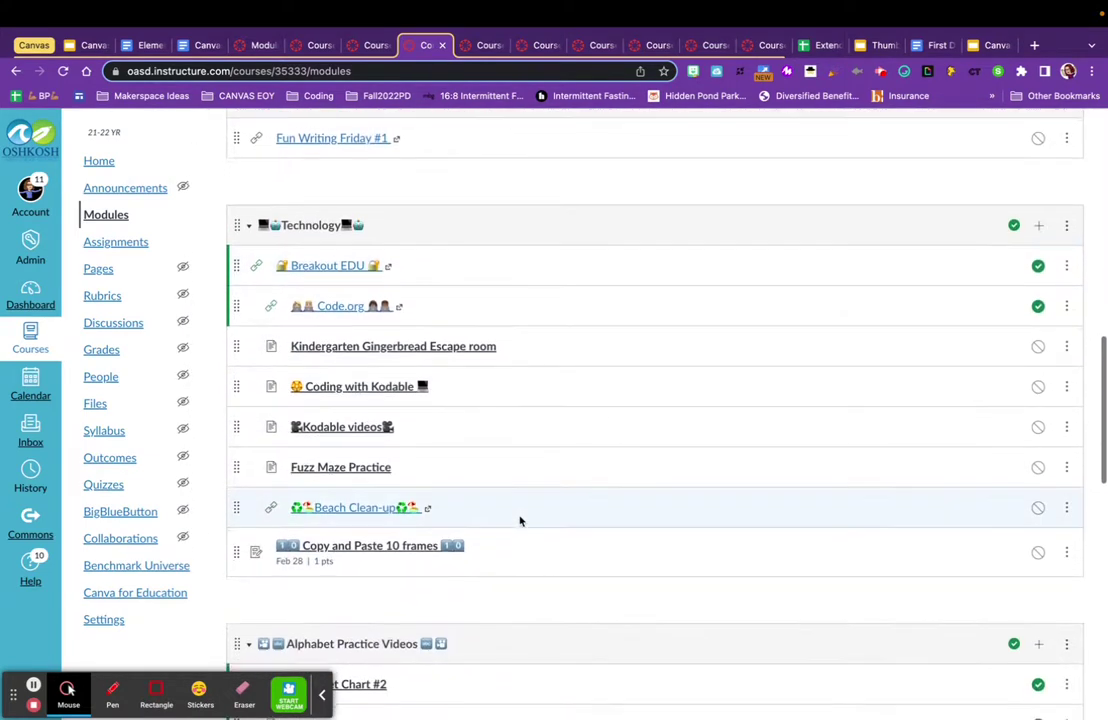
scroll(519, 520, "down", 6)
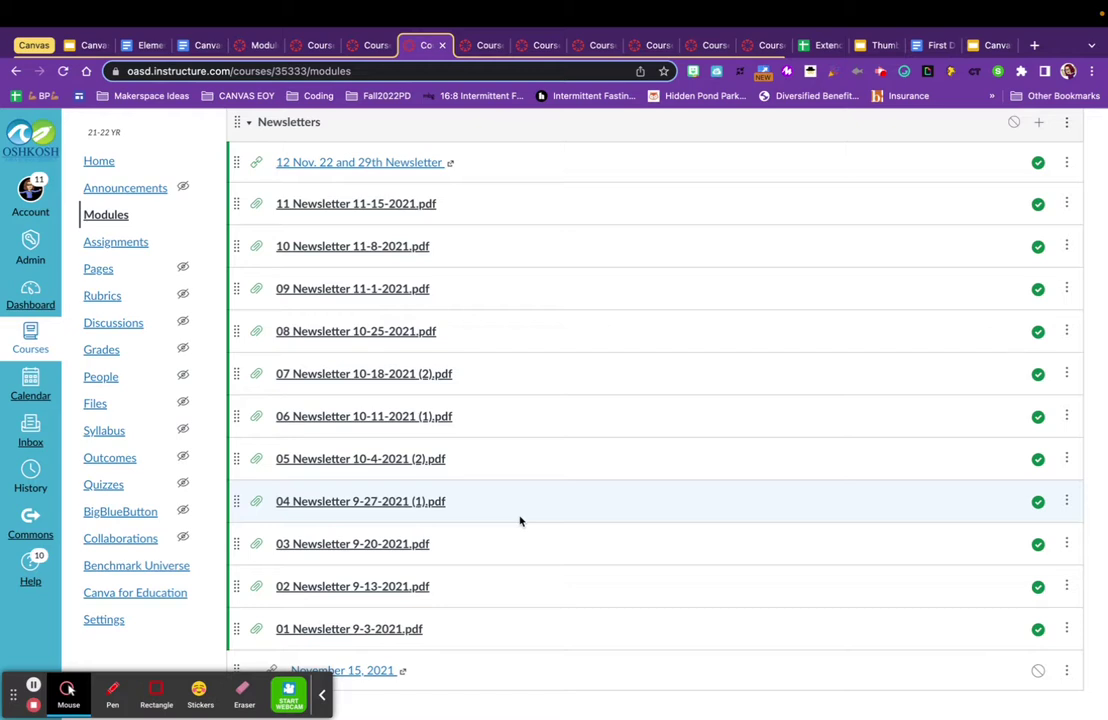
- Review the Reading, Writing, Phonics and Math modules of the 3rd Grade 21-22 course
mouse_move(351, 8)
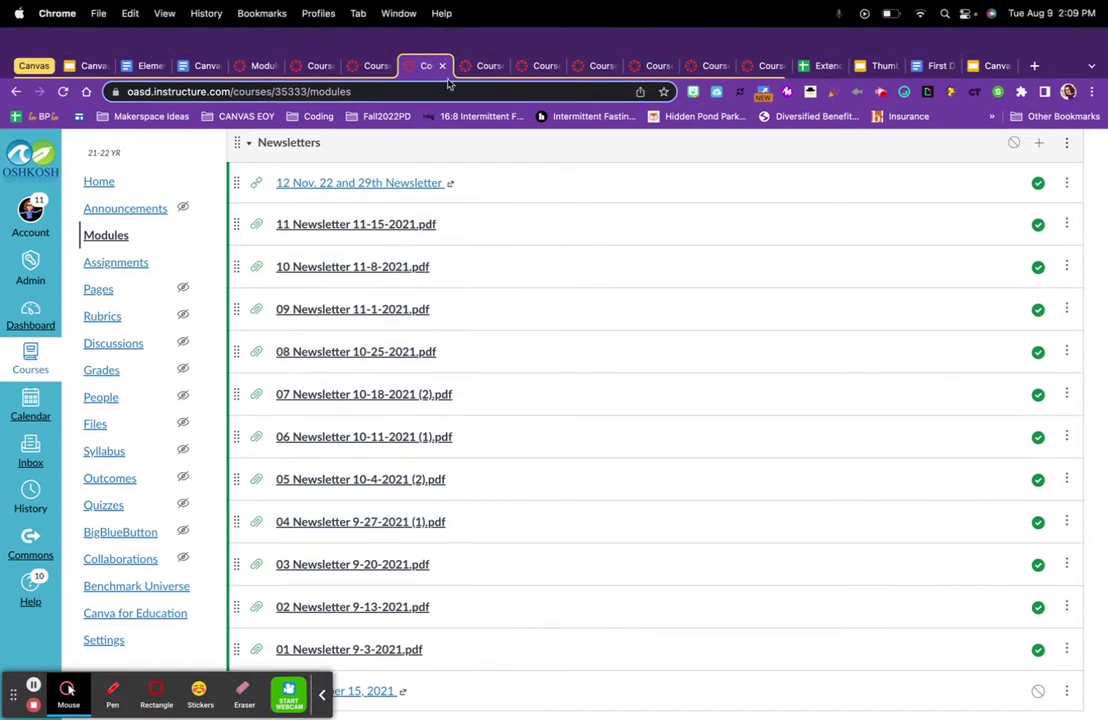
left_click(479, 68)
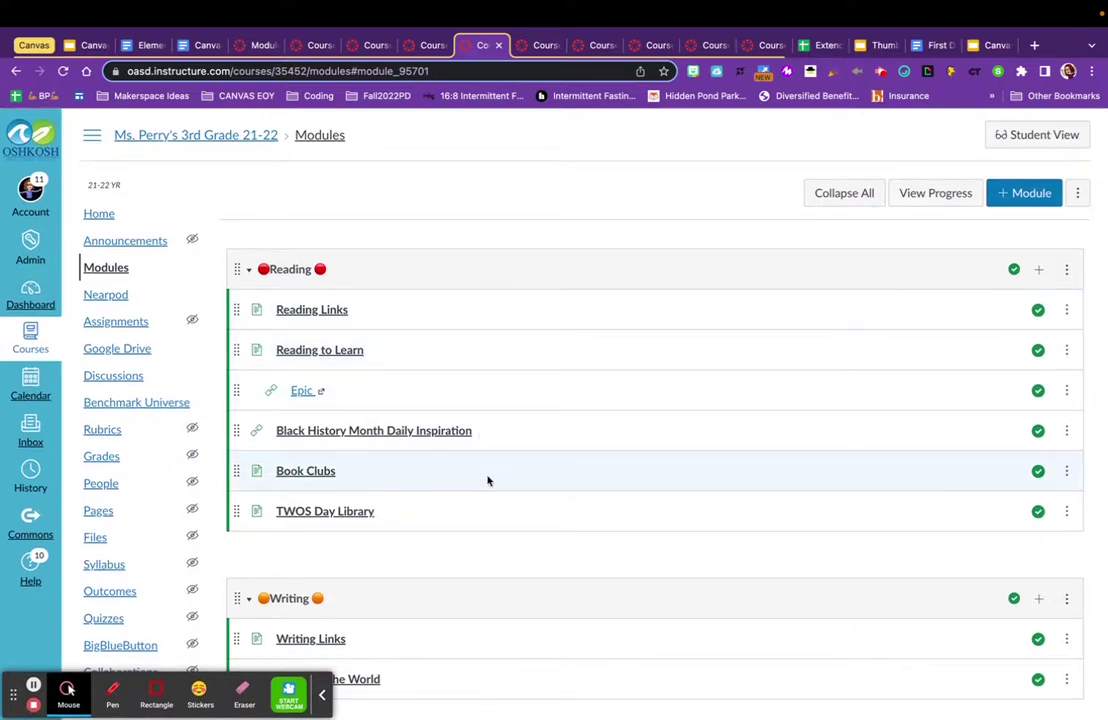
scroll(487, 478, "down", 2)
scroll(487, 481, "down", 10)
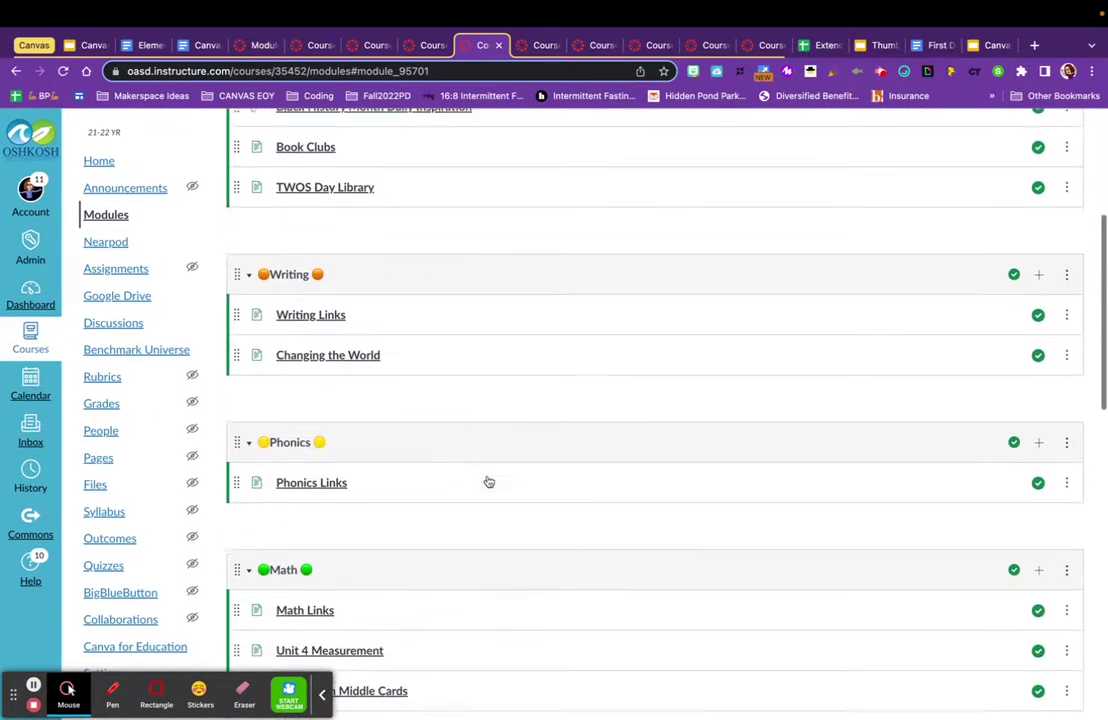
scroll(487, 480, "up", 6)
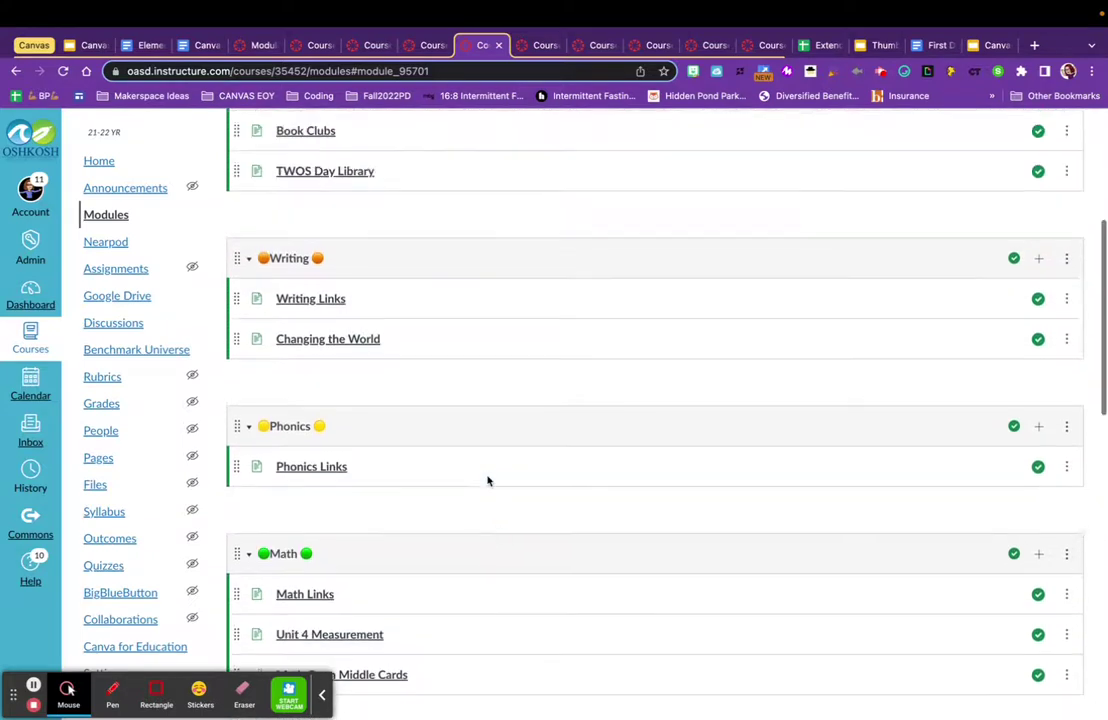
- Follow the science button on the 3rd Grade 21-22 home page to its module and open the Science Links page
left_click(88, 166)
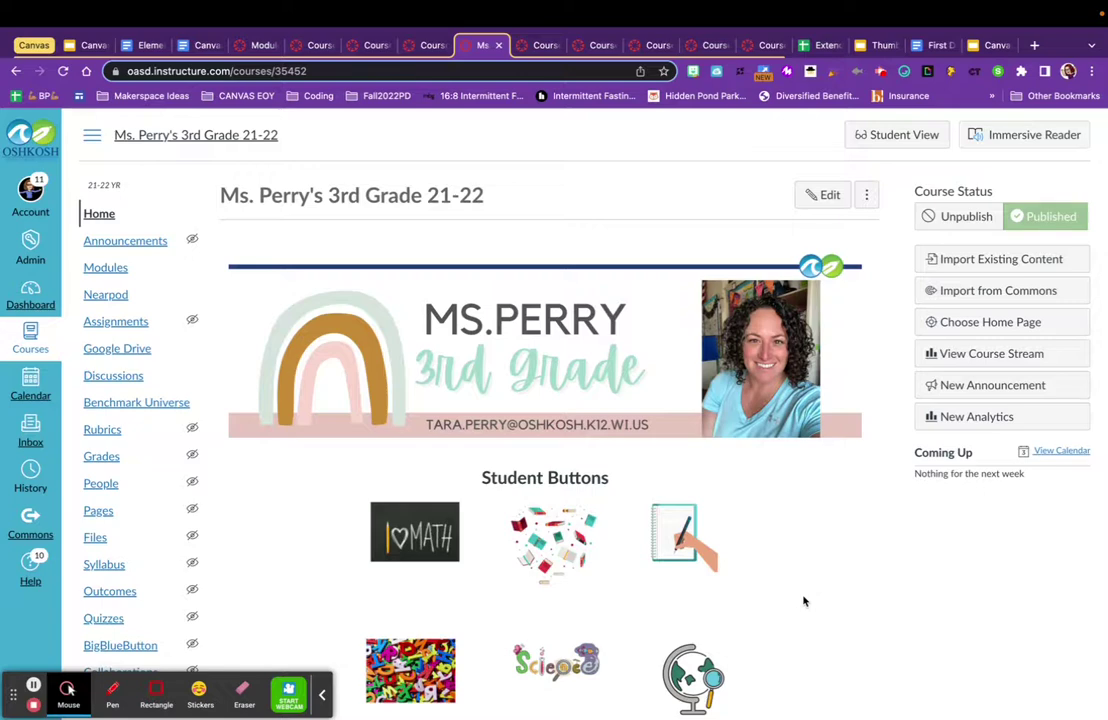
scroll(803, 600, "down", 2)
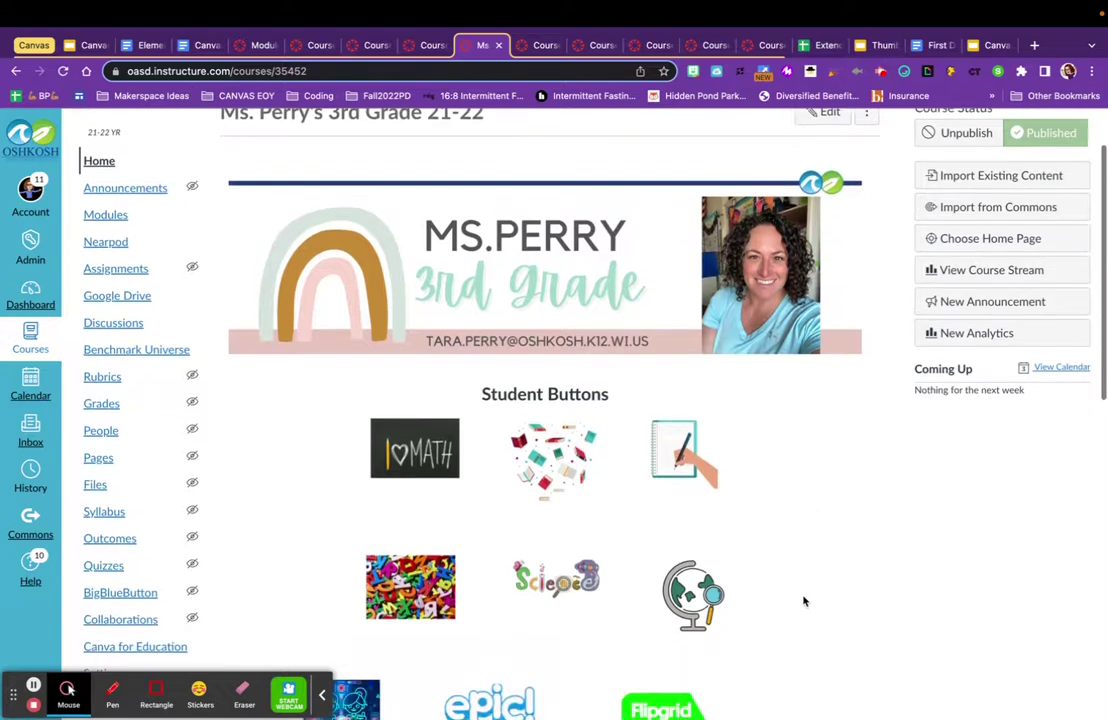
left_click(548, 588)
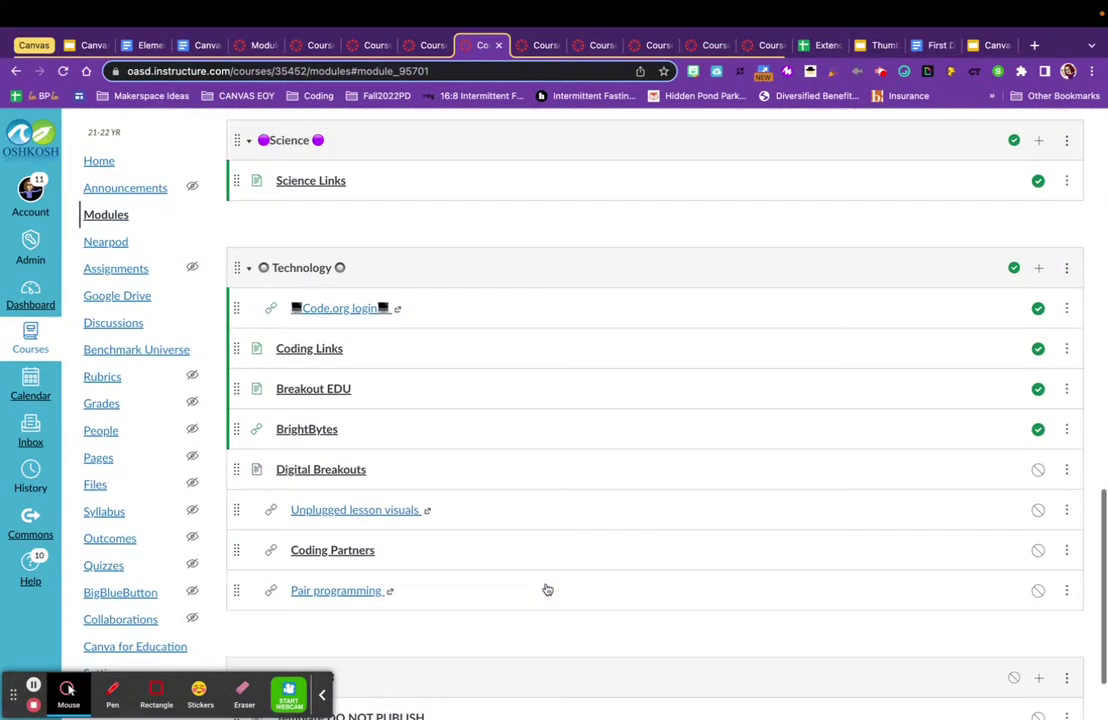
left_click(300, 186)
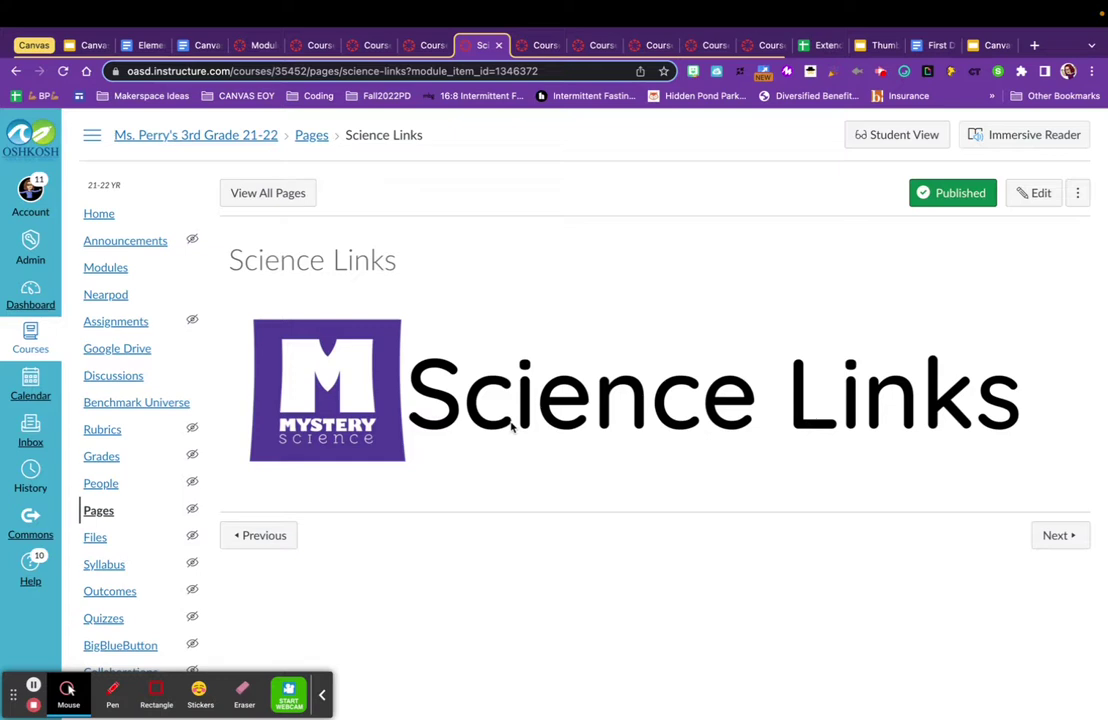
- Switch to the 4th Grade 2021/2022 course and review its modules from Summer down to Social Studies- Topic 4
left_click(536, 42)
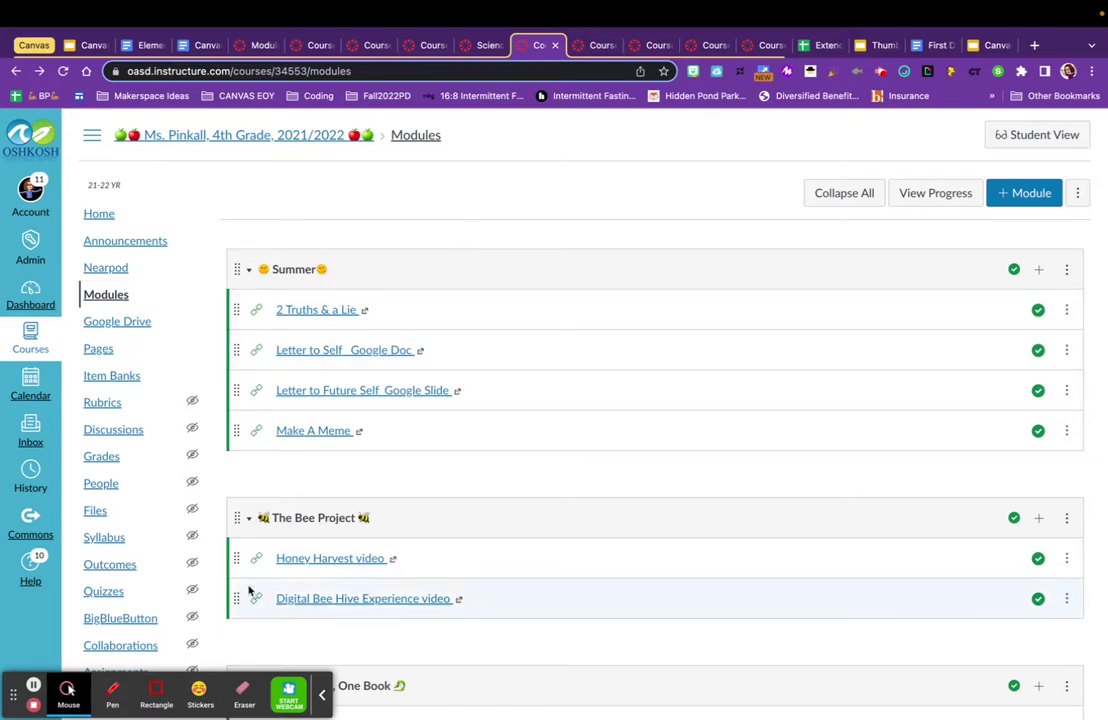
scroll(514, 606, "down", 5)
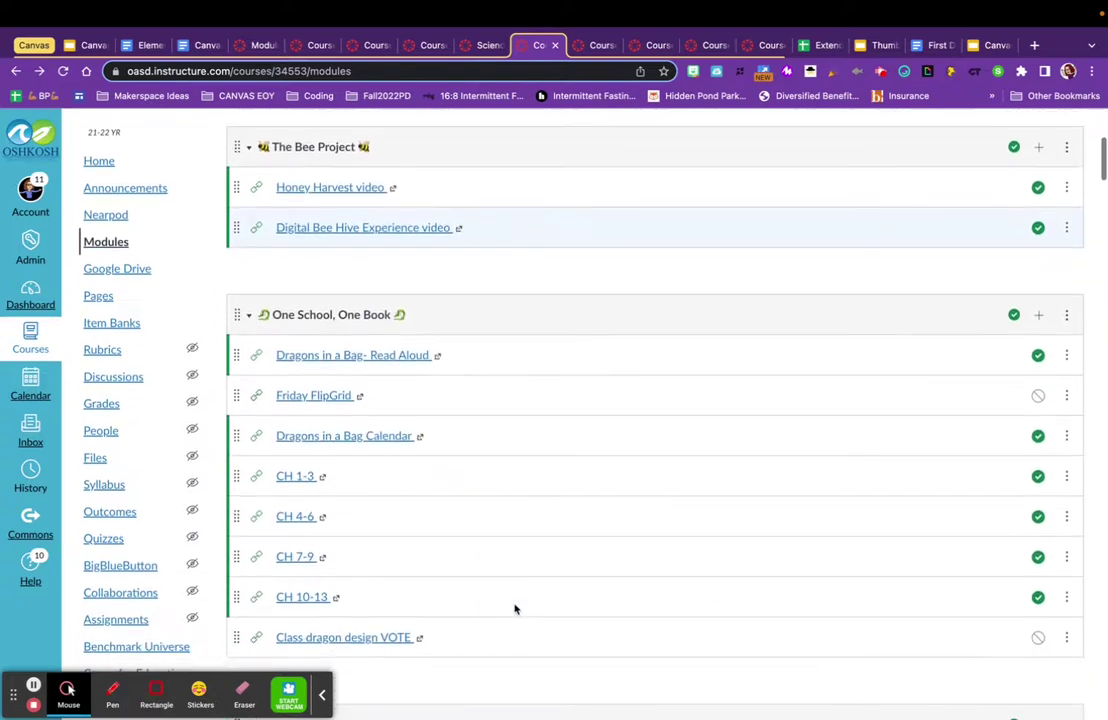
scroll(515, 608, "down", 2)
scroll(515, 608, "up", 2)
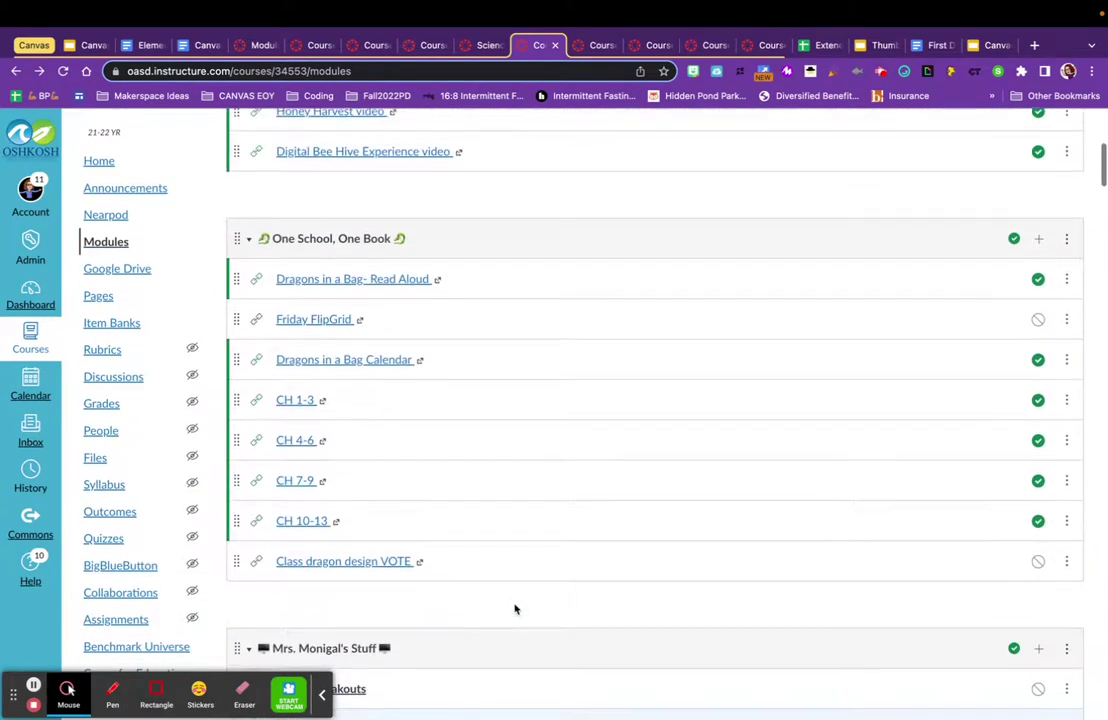
scroll(515, 608, "down", 1)
scroll(515, 608, "down", 8)
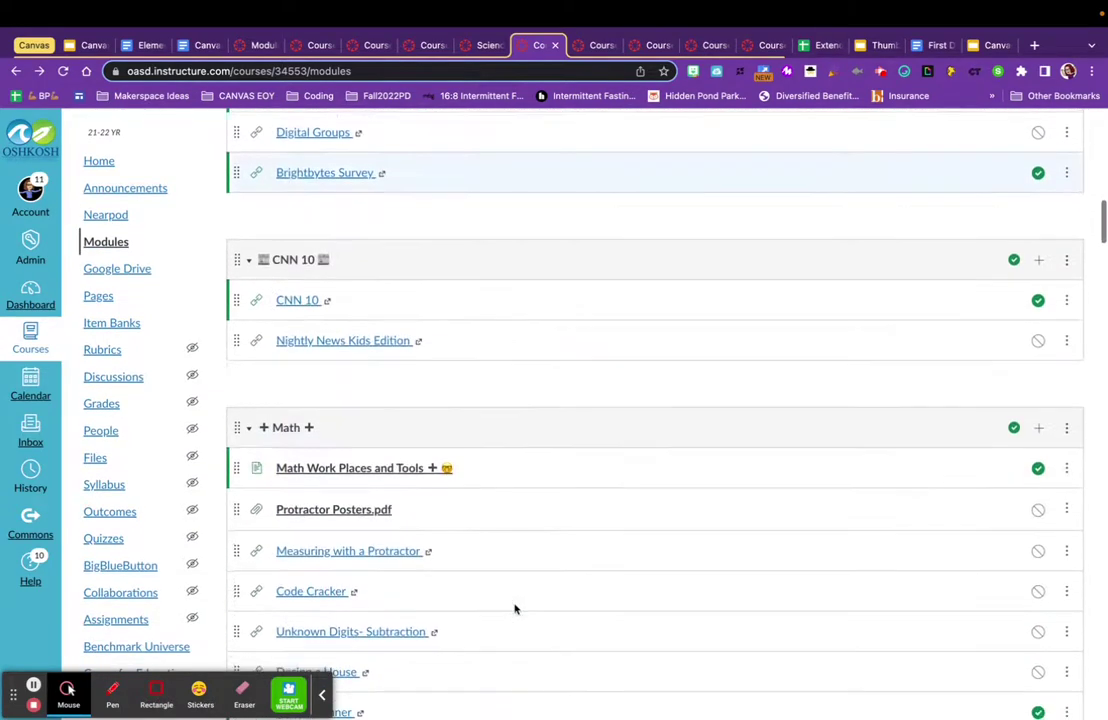
scroll(514, 606, "down", 2)
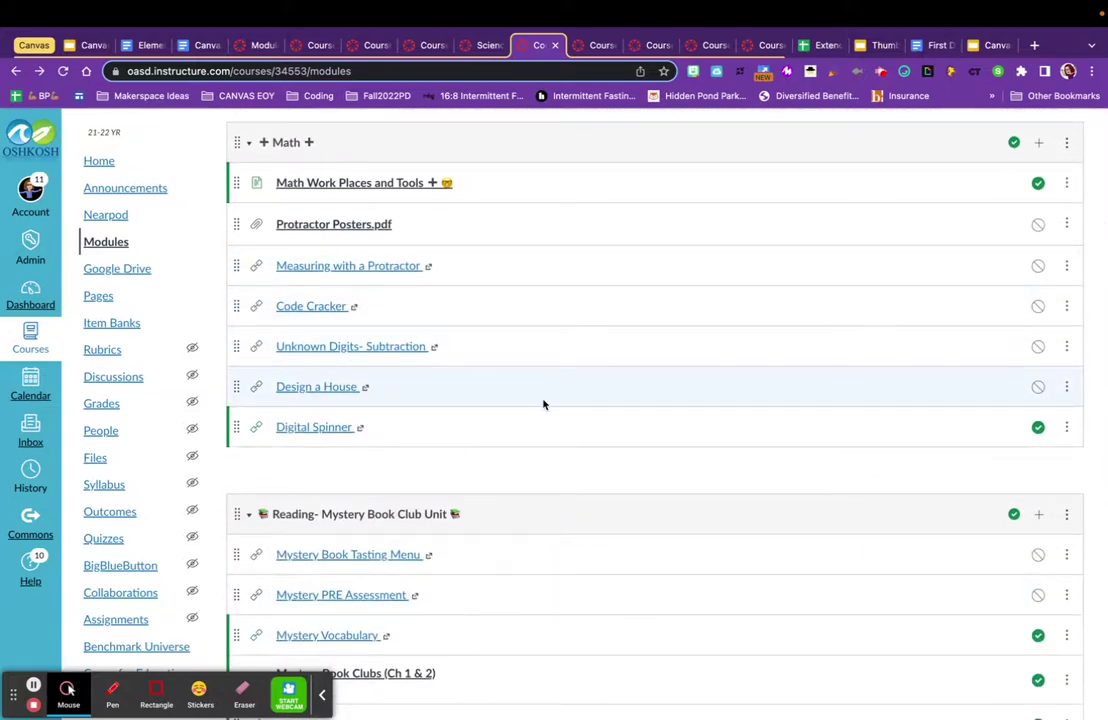
scroll(543, 404, "down", 3)
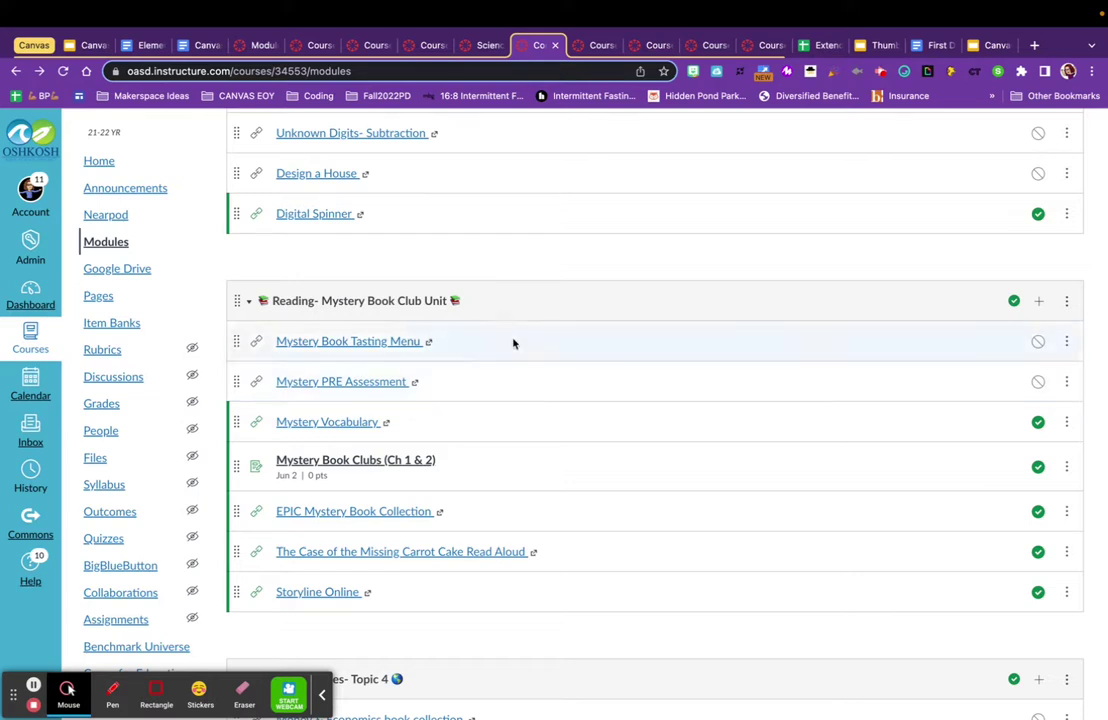
scroll(551, 450, "down", 5)
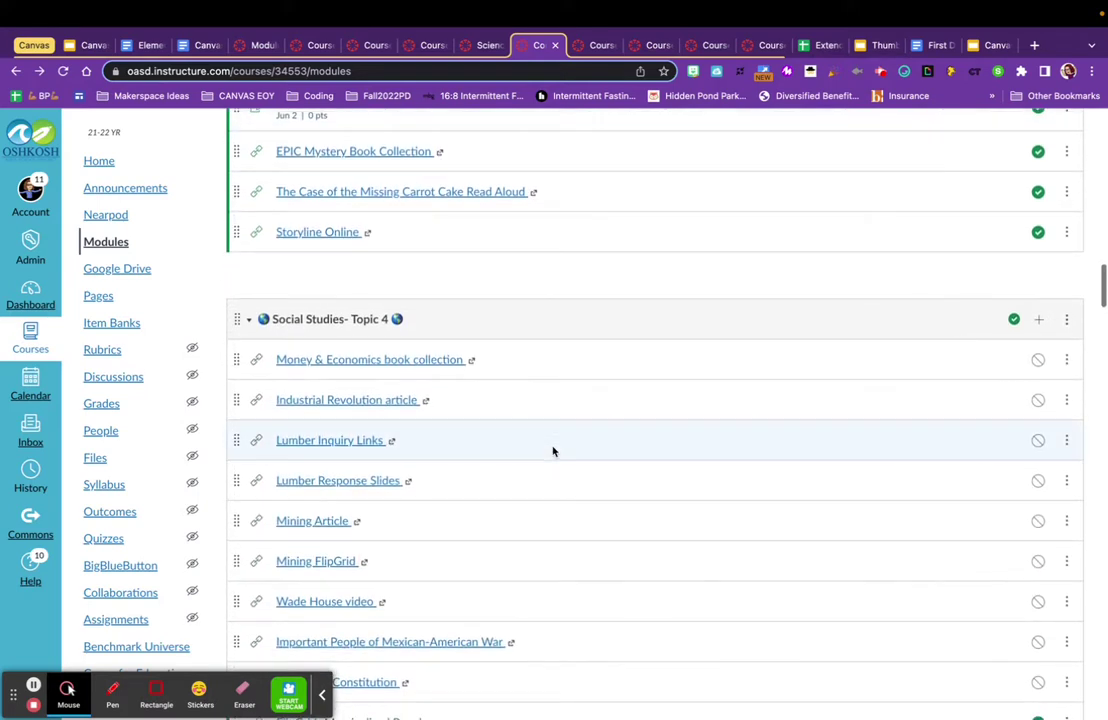
scroll(553, 451, "down", 2)
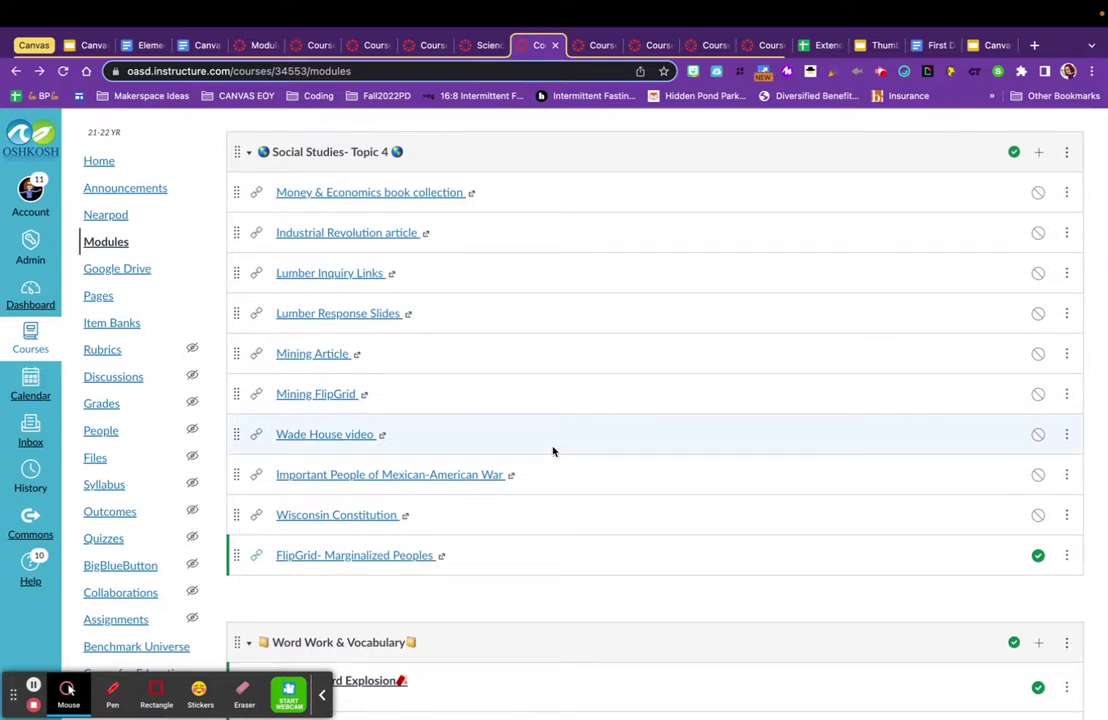
- Open the 4th Grade course's home page and review its morning slides, book order information and resource links
left_click(108, 165)
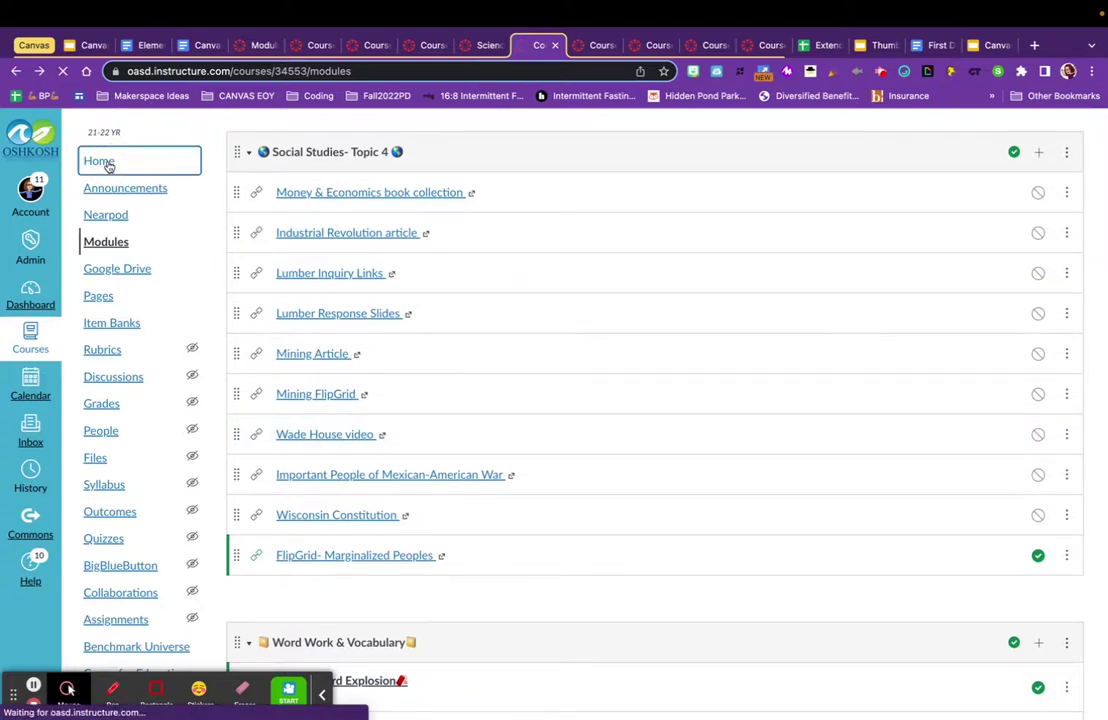
scroll(463, 460, "down", 1)
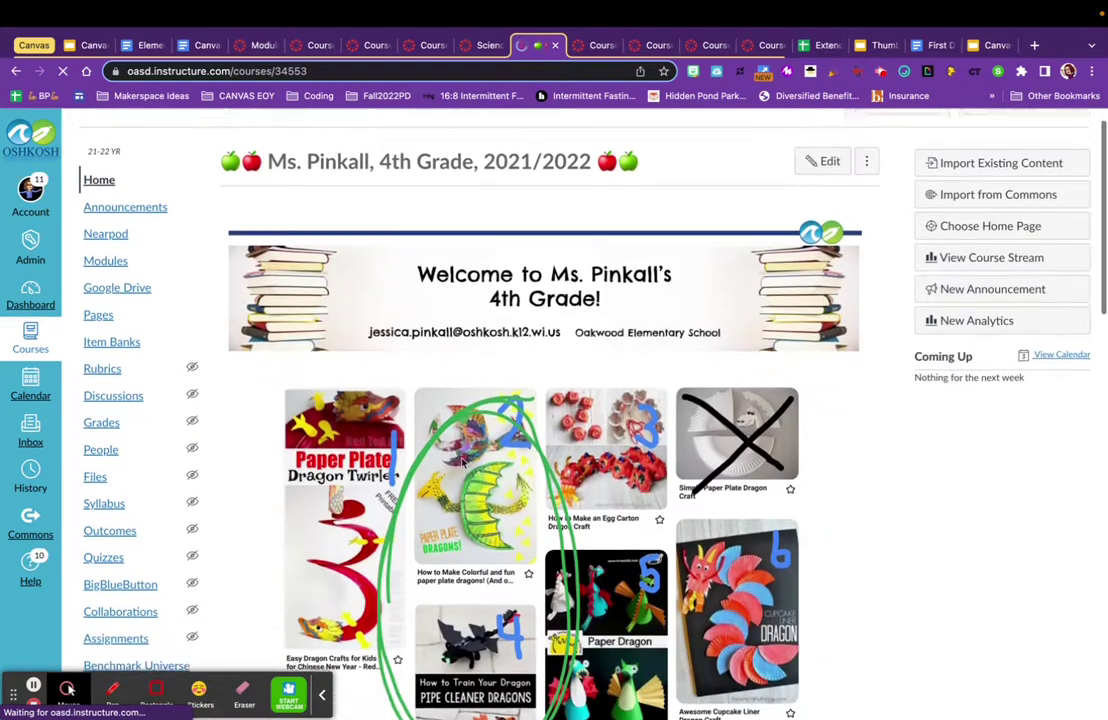
scroll(463, 460, "down", 2)
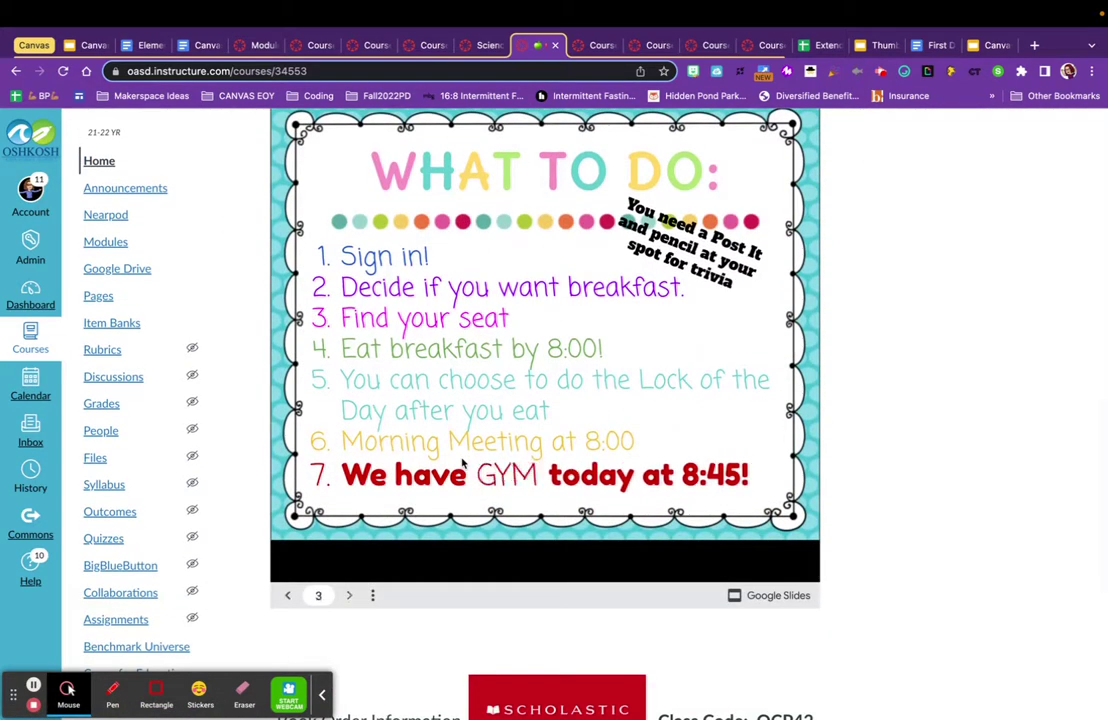
scroll(910, 541, "down", 4)
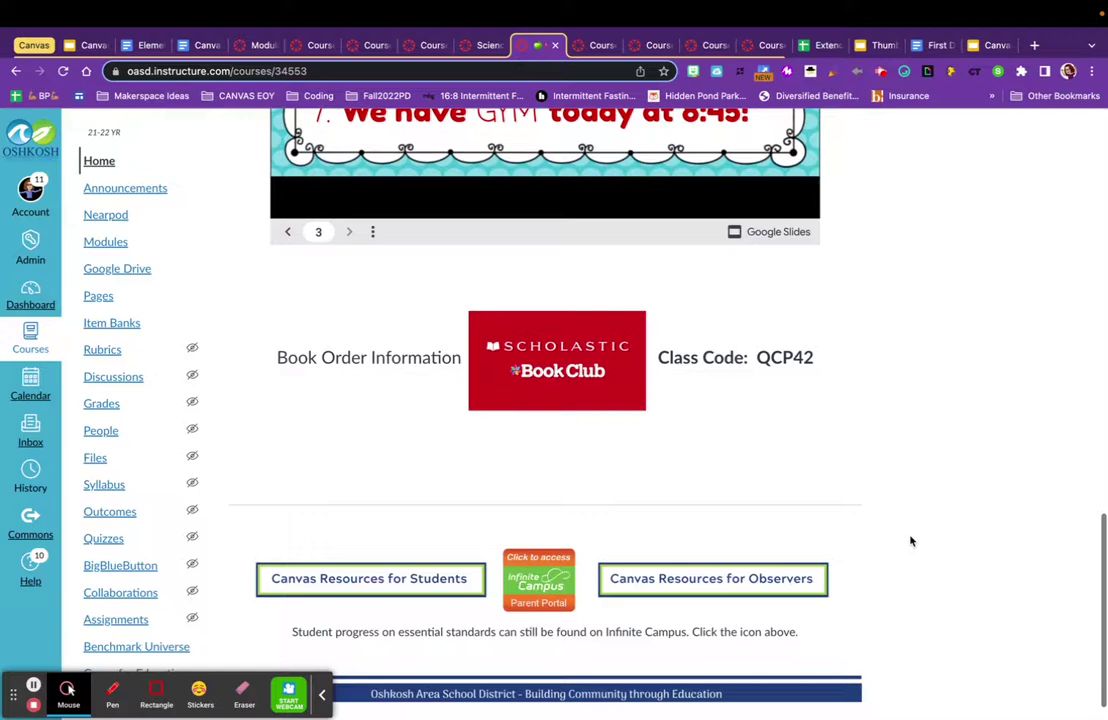
scroll(910, 541, "up", 4)
scroll(910, 541, "up", 1)
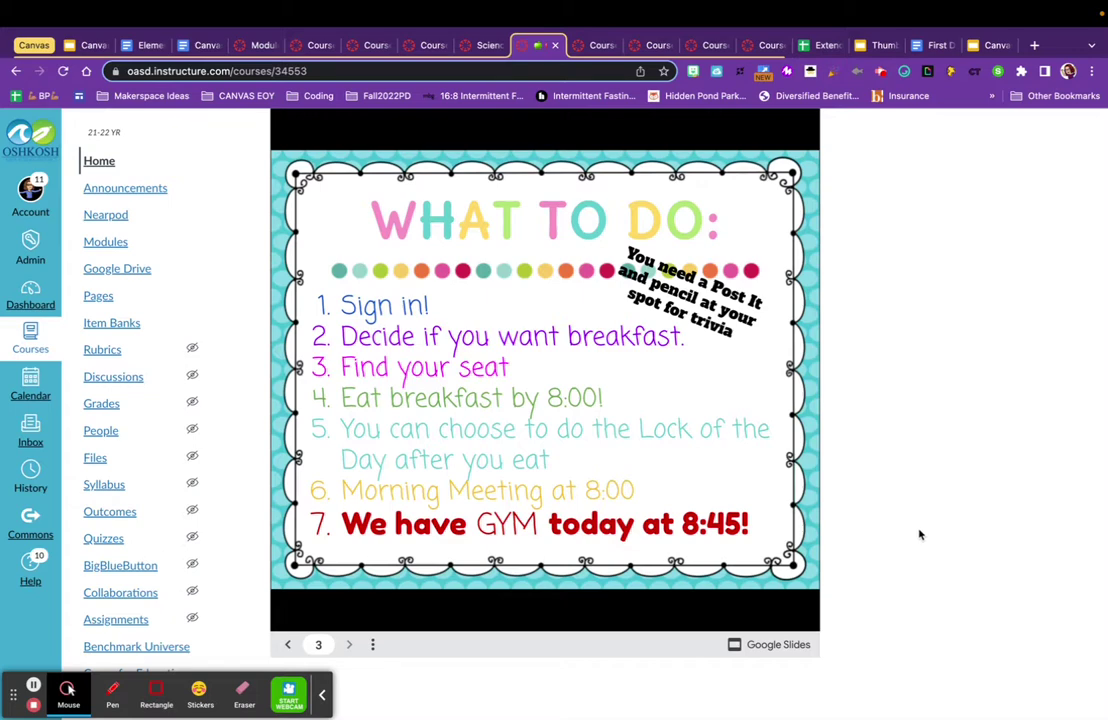
- Return to the 4th Grade modules and compare published and unpublished items in One School, One Book and the module below it
left_click(108, 242)
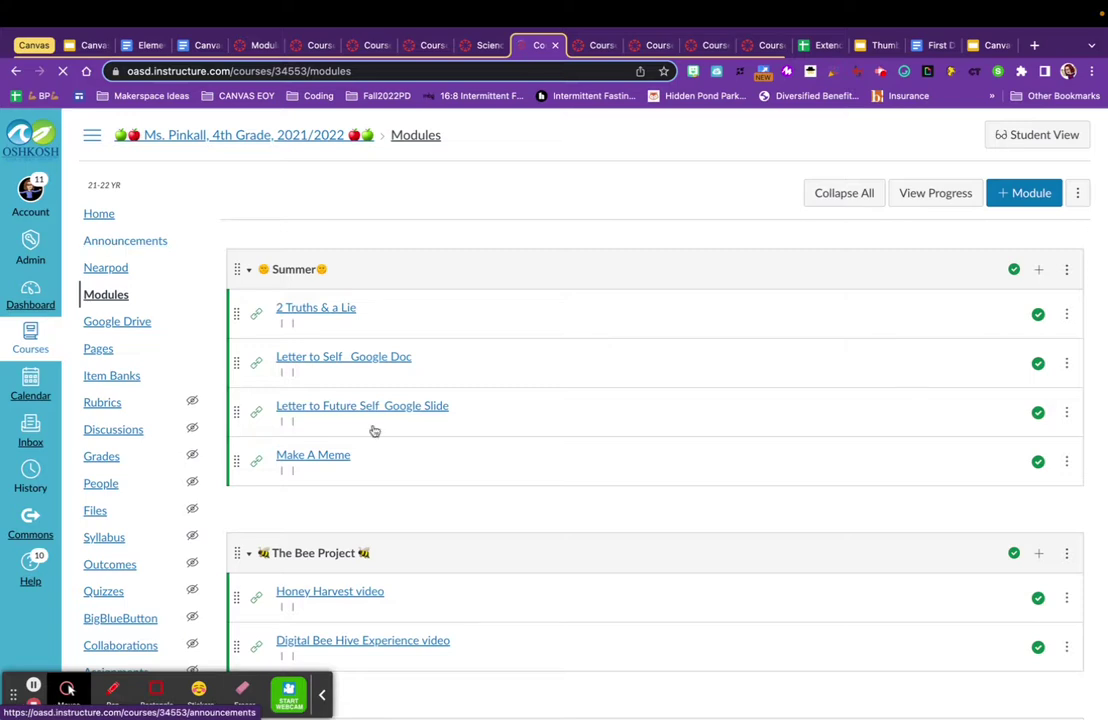
scroll(470, 492, "down", 4)
scroll(470, 494, "down", 1)
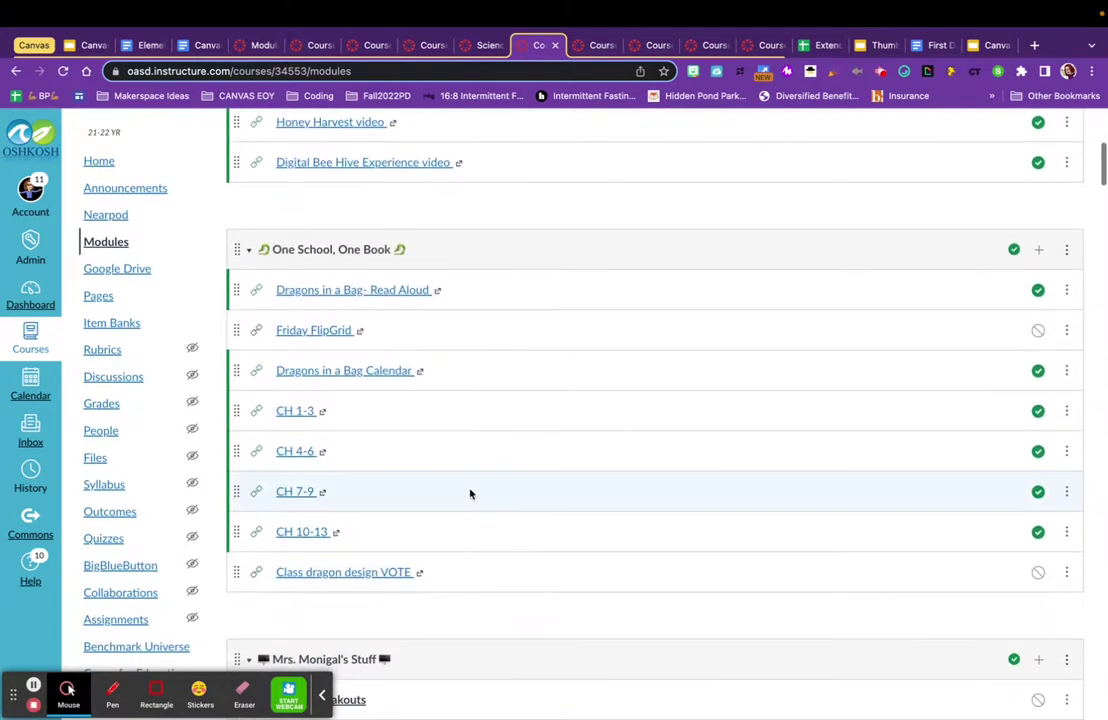
scroll(470, 492, "down", 4)
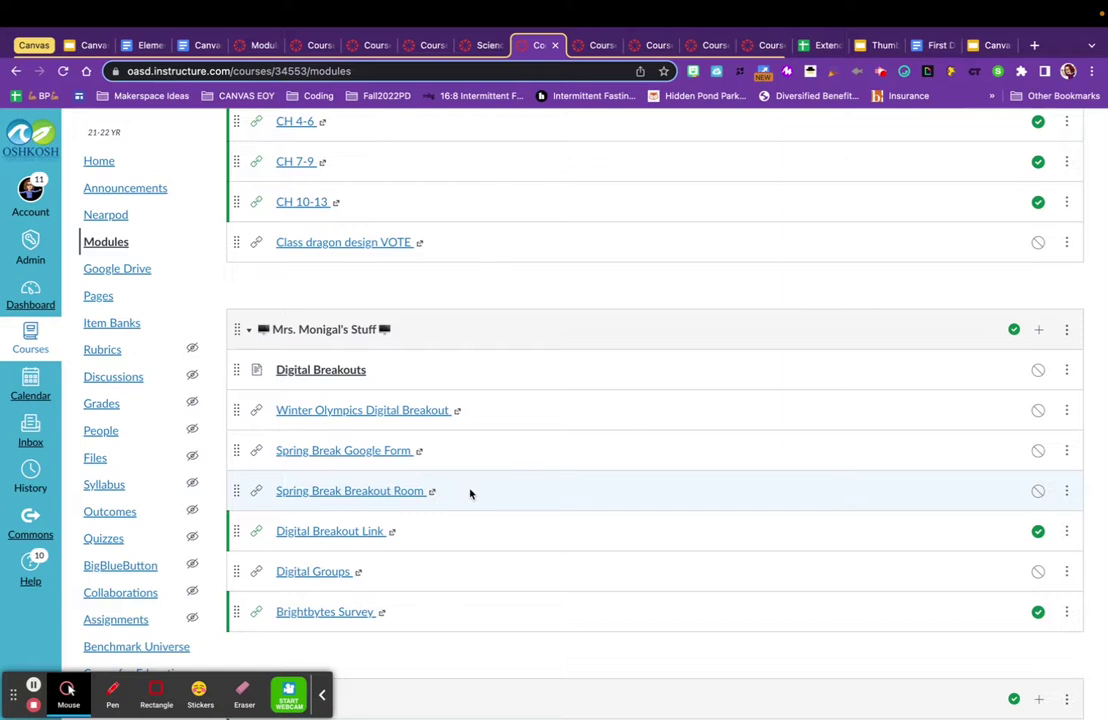
scroll(470, 494, "up", 4)
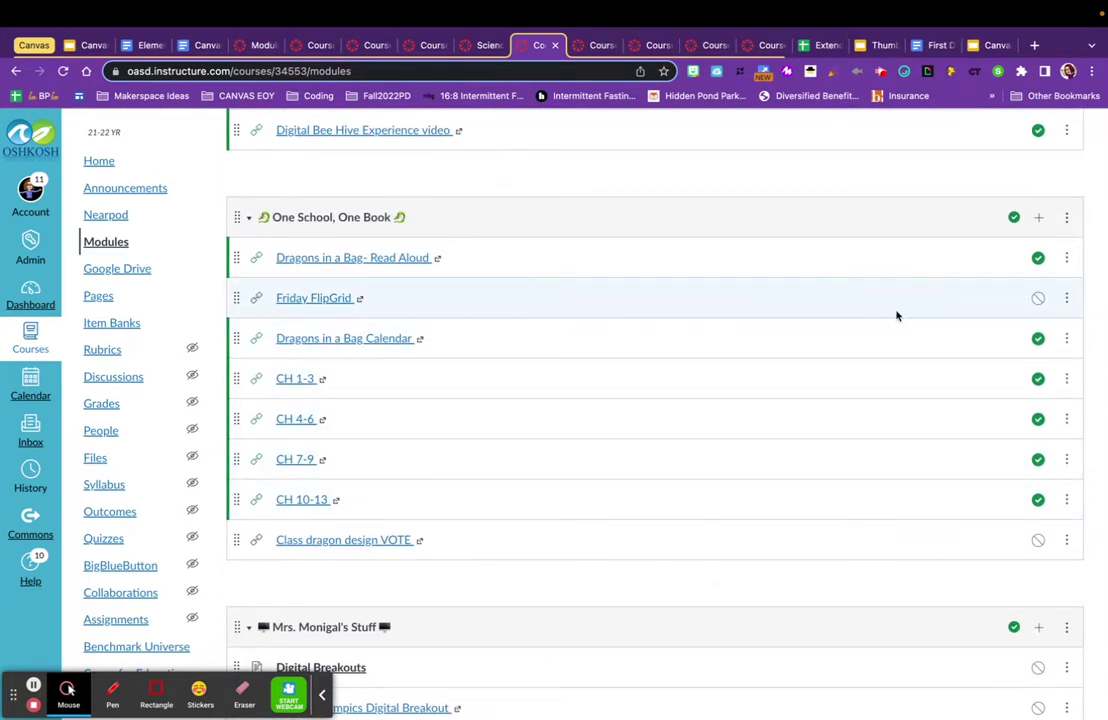
- Switch to the Fifth Grade 2021 - 2022 course and review its Reading, Math and Writing Resources modules
left_click(586, 46)
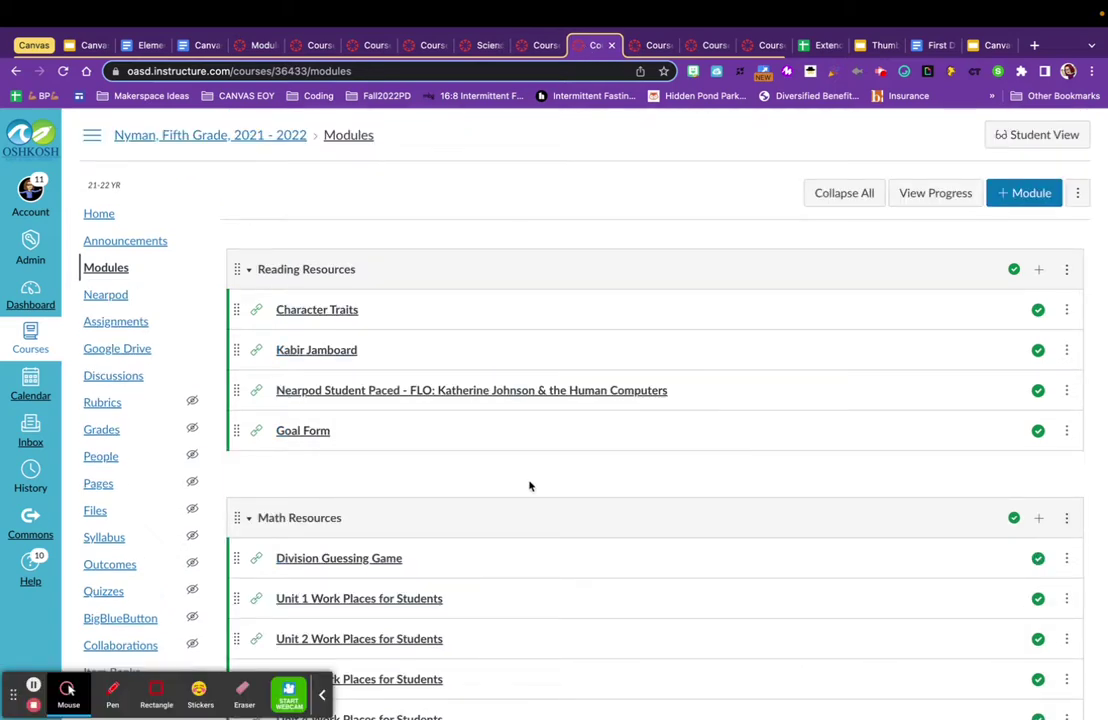
scroll(530, 486, "down", 5)
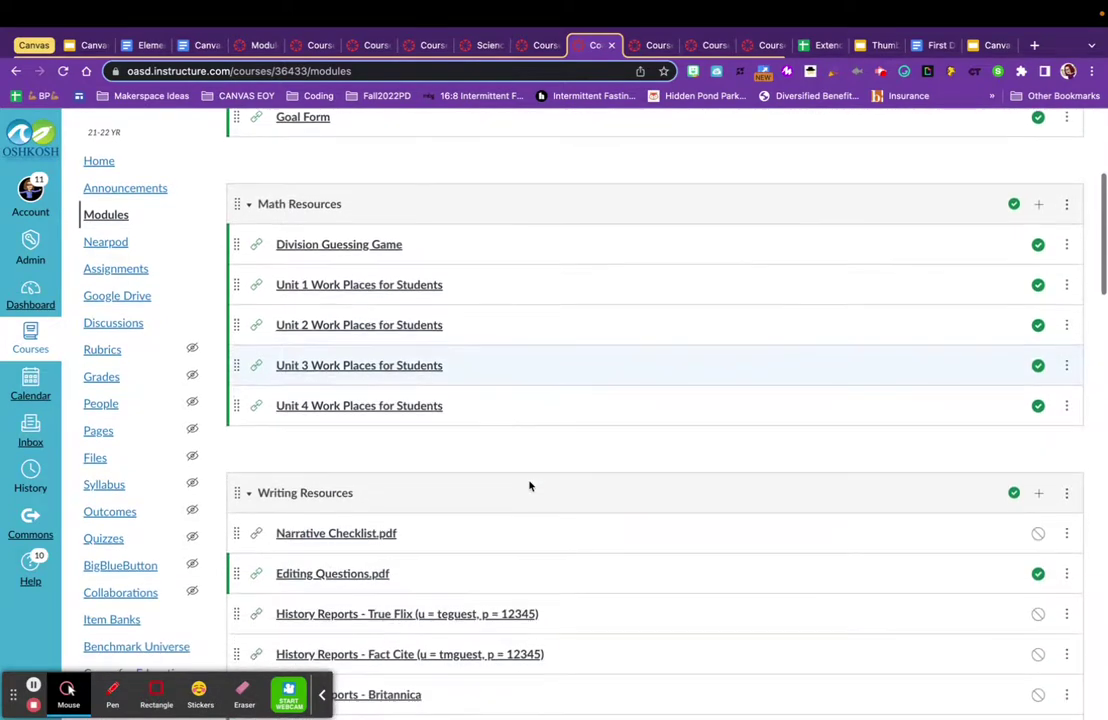
scroll(530, 486, "down", 4)
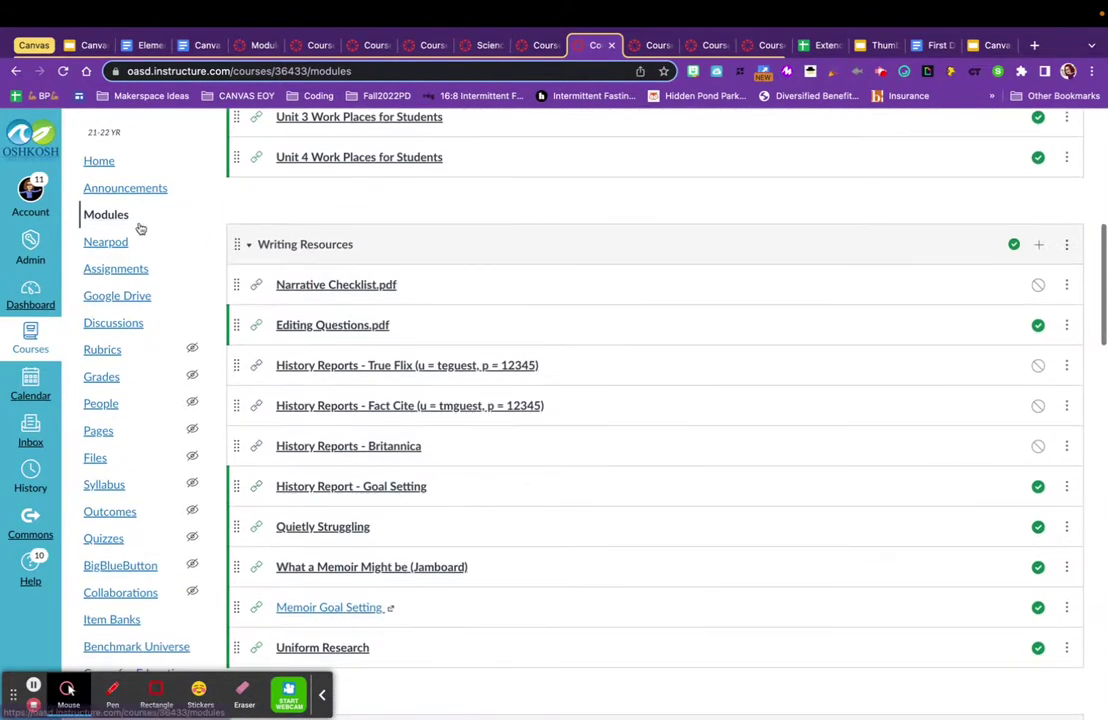
scroll(456, 487, "down", 2)
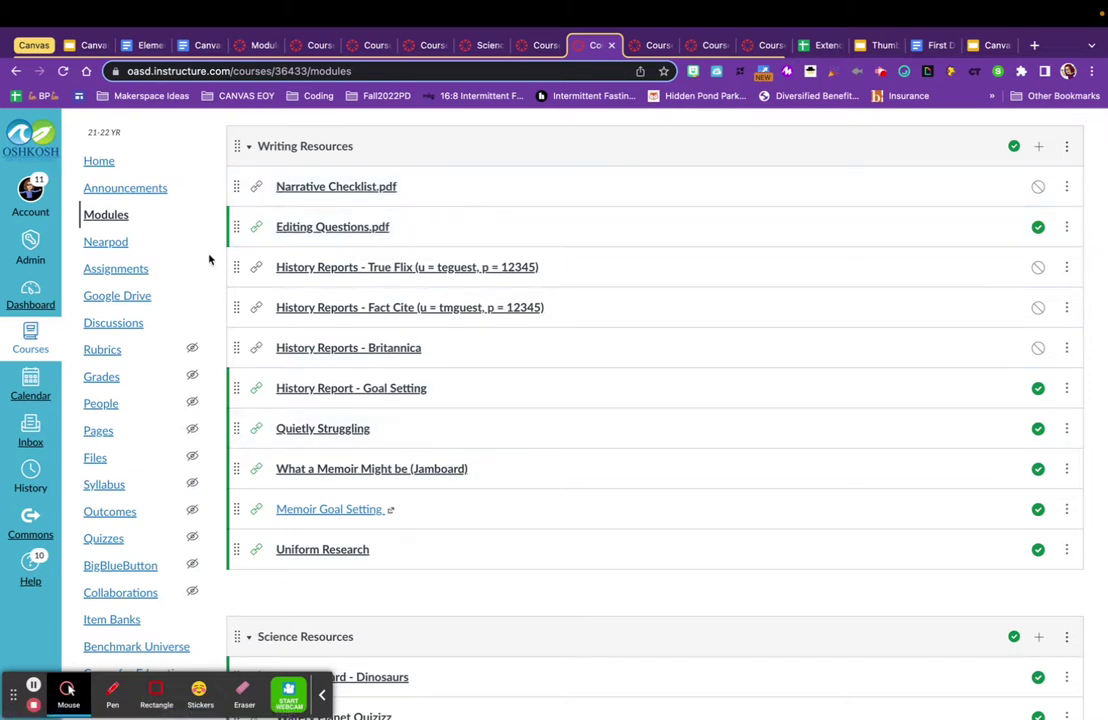
- Follow the Epic link from the Fifth Grade home page to its class code page, then close that page
left_click(98, 162)
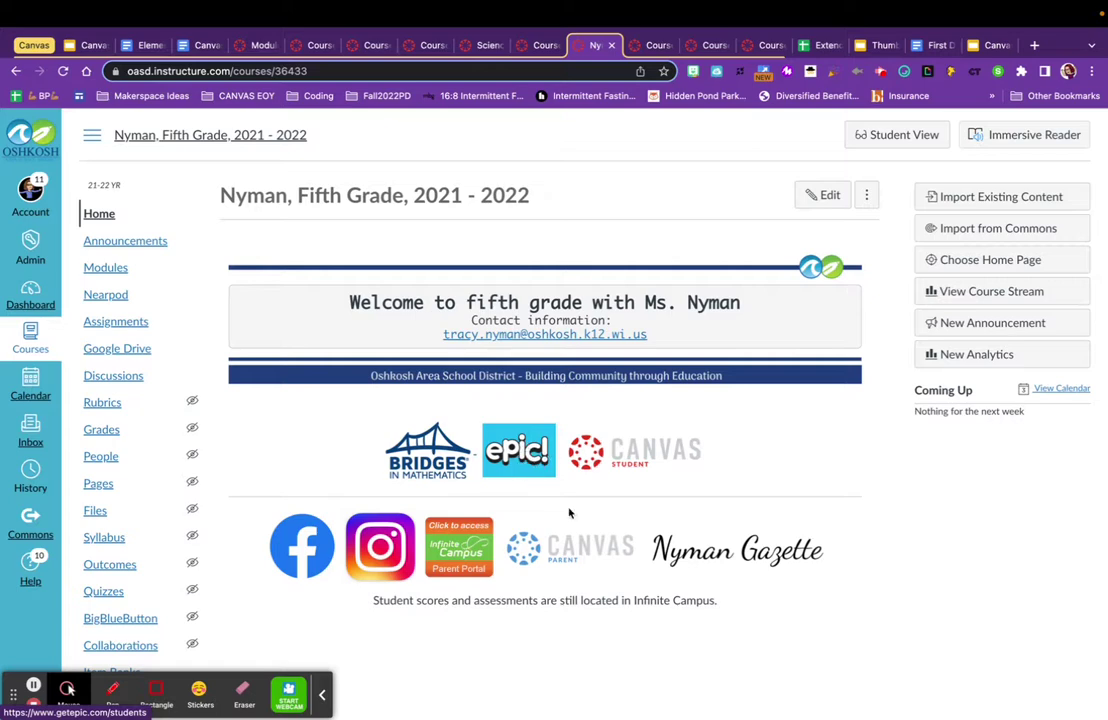
left_click(494, 451)
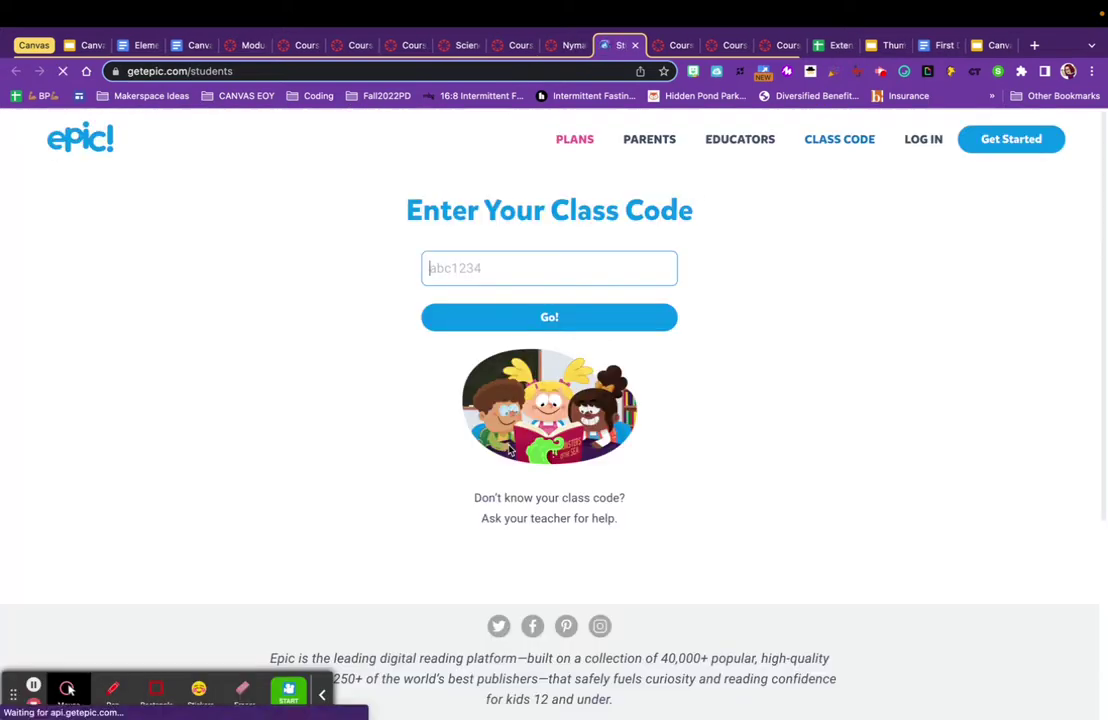
left_click(494, 268)
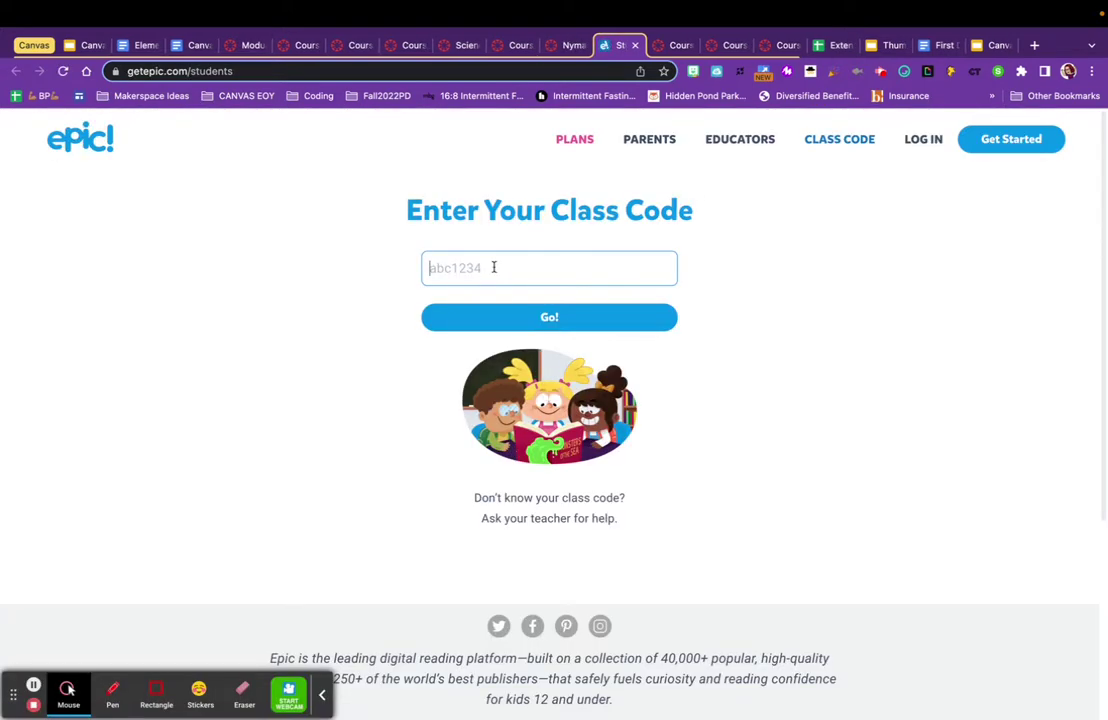
left_click(635, 45)
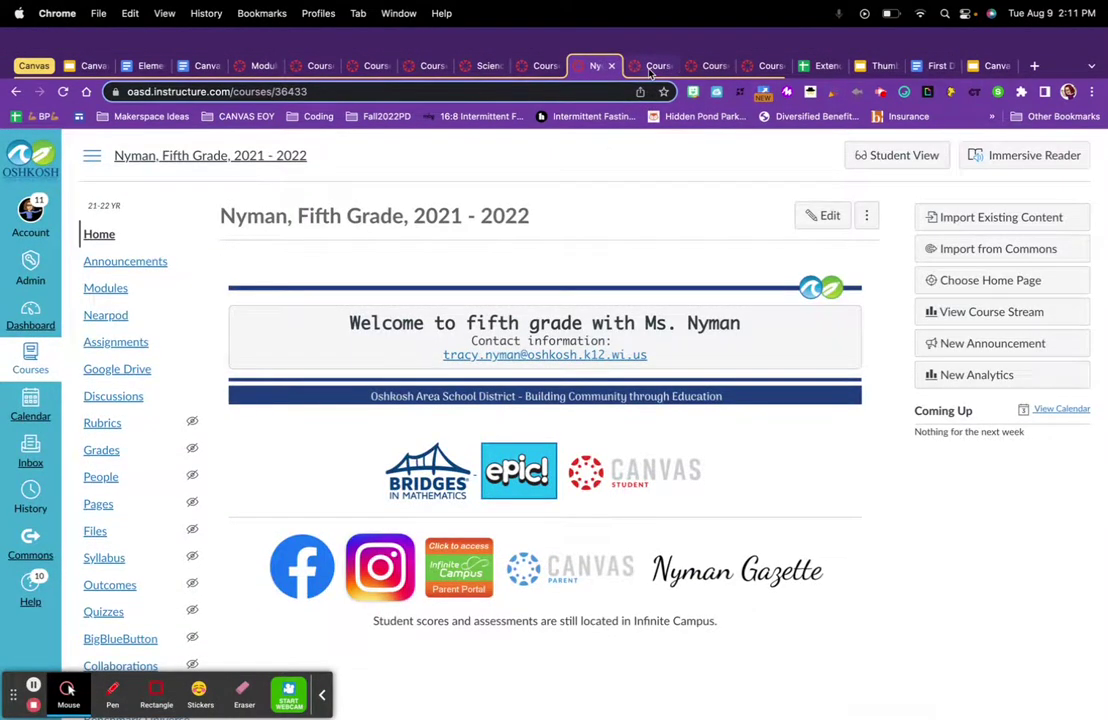
- Glance at the sandbox course's modules and review the weekday modules of the 20-21 FIFTH GRADE course
left_click(649, 68)
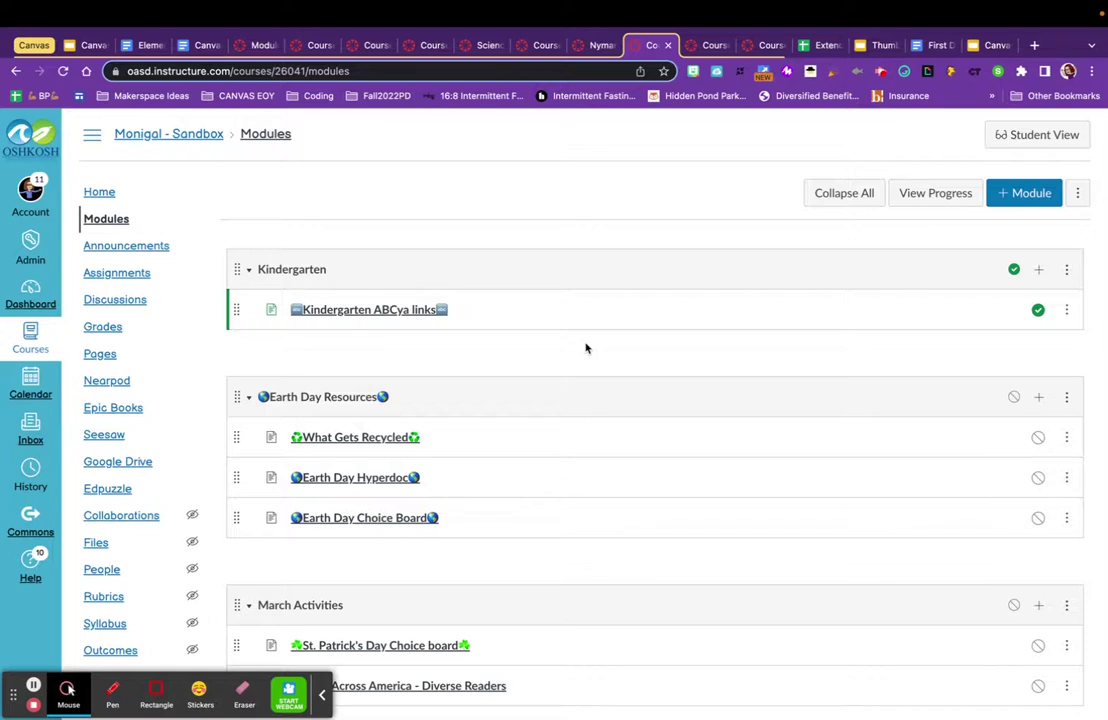
left_click(705, 45)
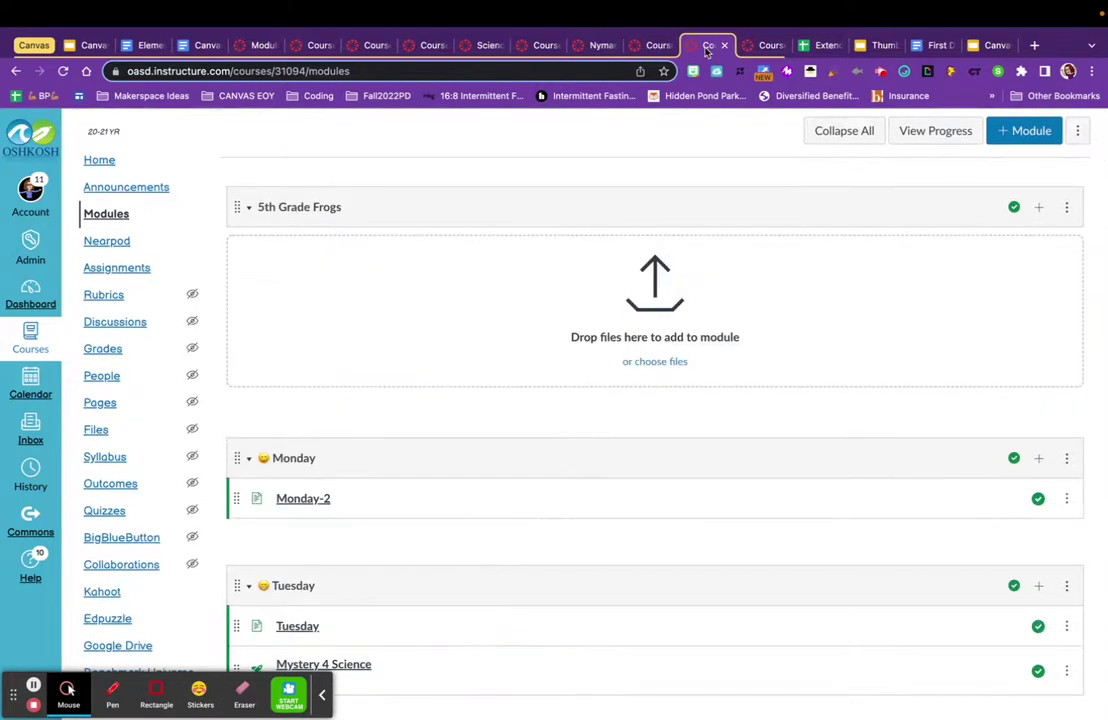
scroll(452, 277, "down", 5)
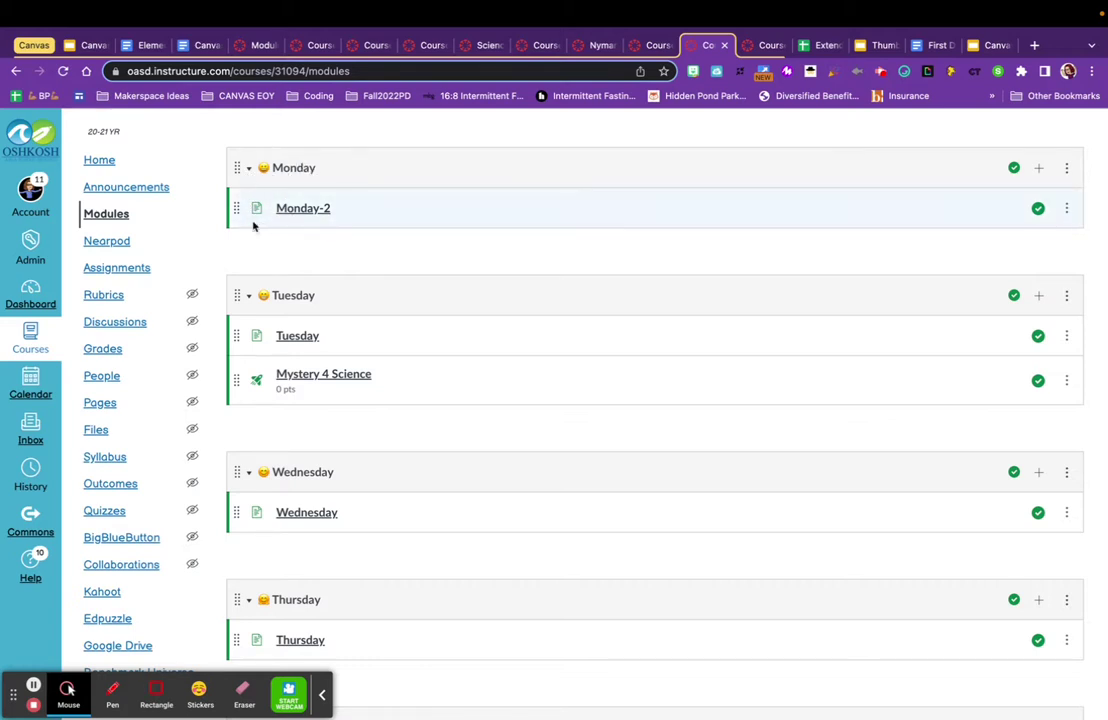
- Open the Monday-2 page, continue to the Tuesday page and advance its embedded presentation to slide 2
left_click(300, 210)
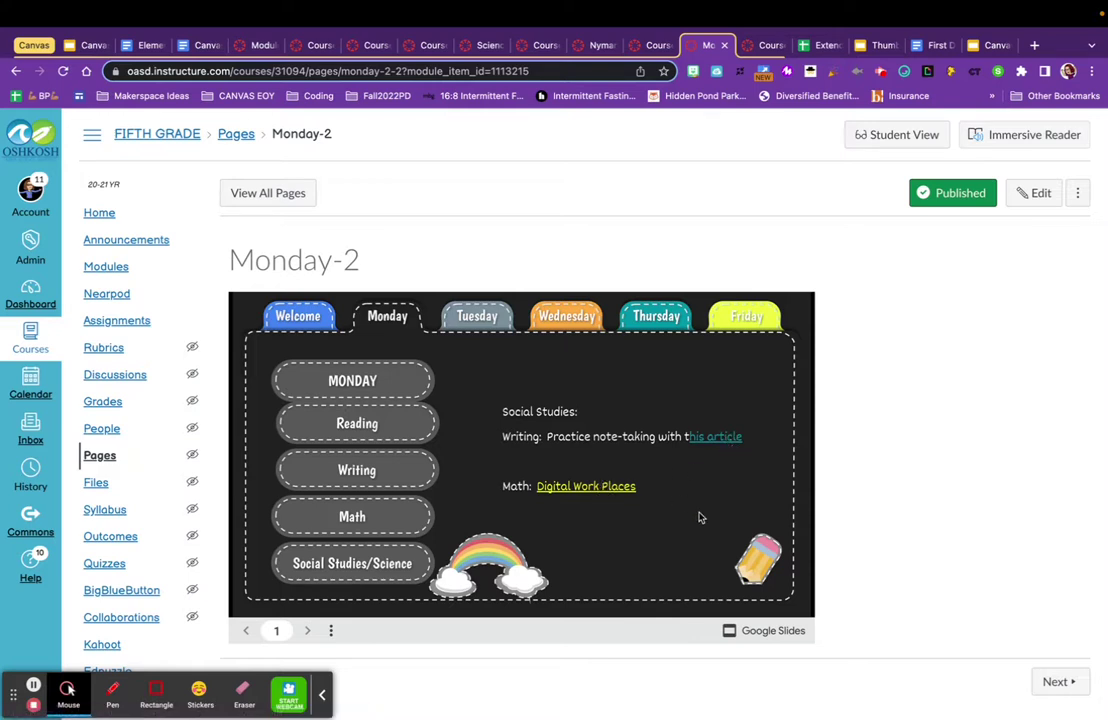
scroll(987, 530, "down", 2)
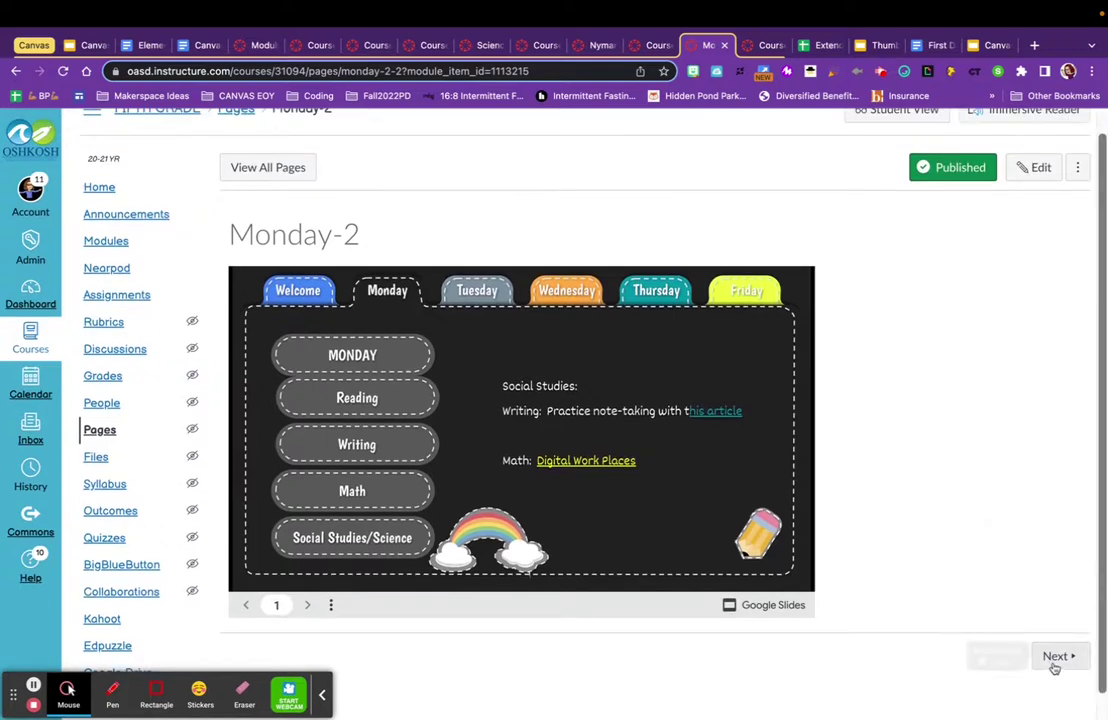
left_click(1058, 657)
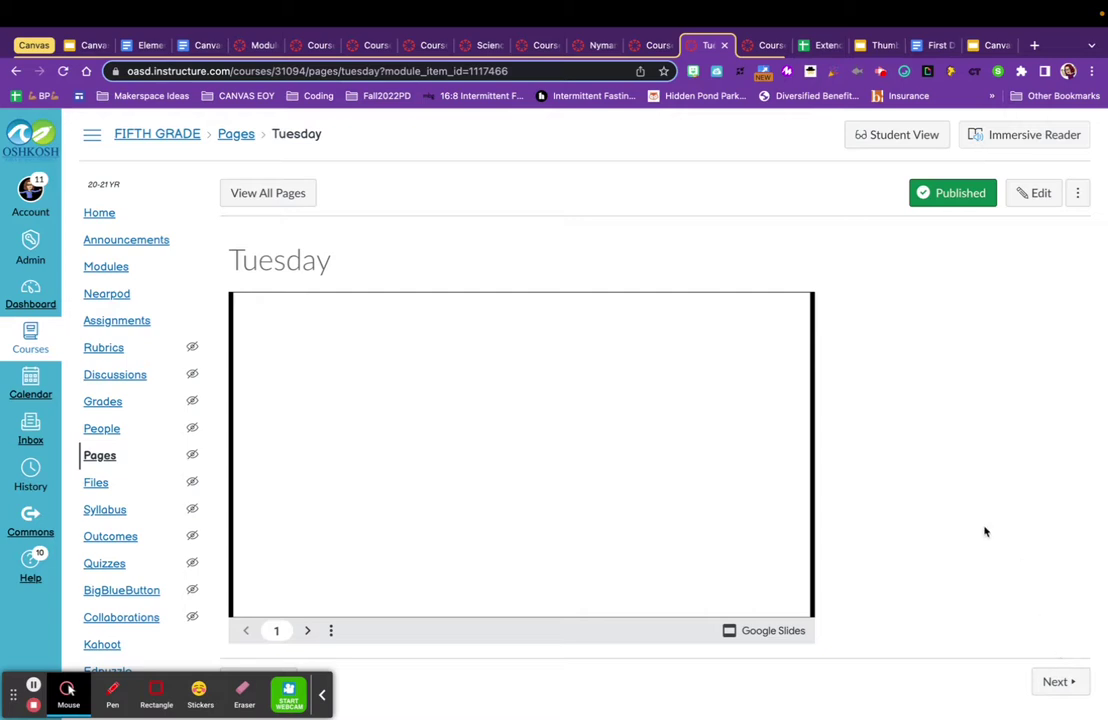
left_click(305, 631)
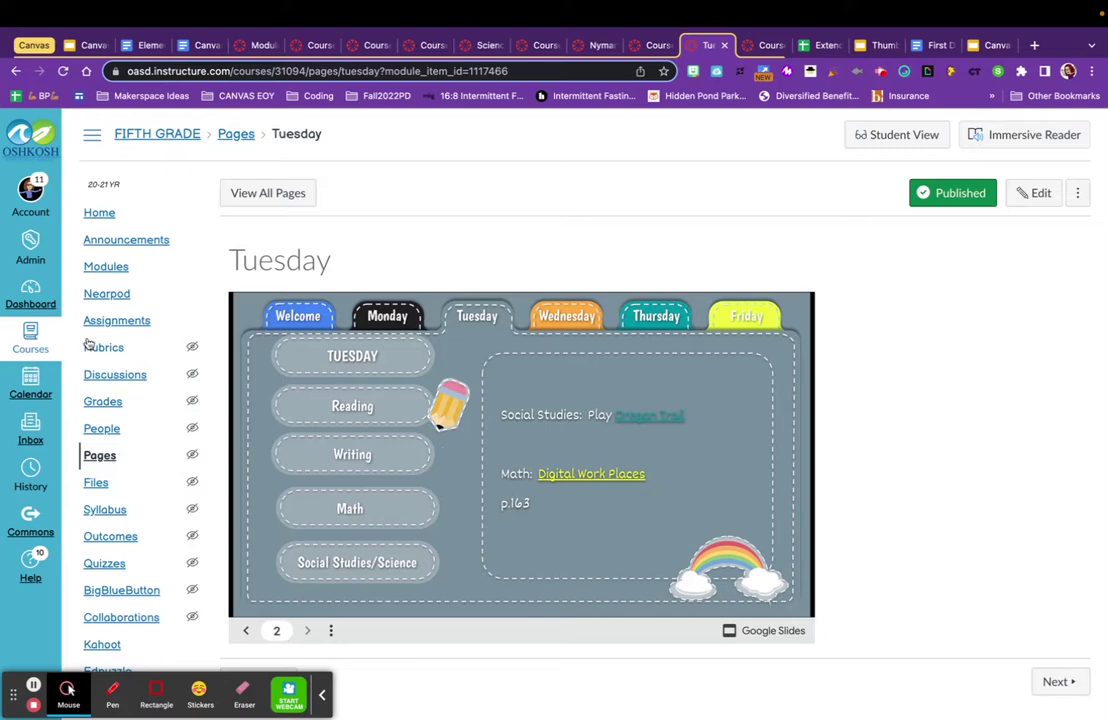
- Return to the FIFTH GRADE modules and review them from Monday down to Book Clubs
left_click(107, 268)
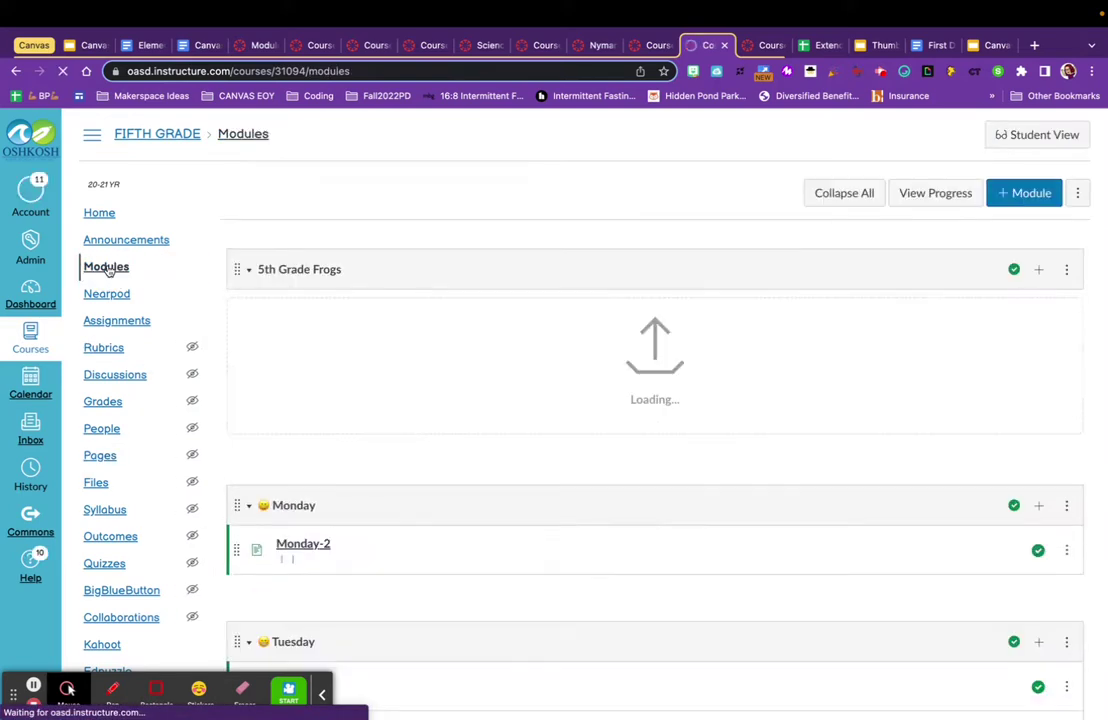
scroll(440, 530, "down", 1)
scroll(469, 555, "down", 10)
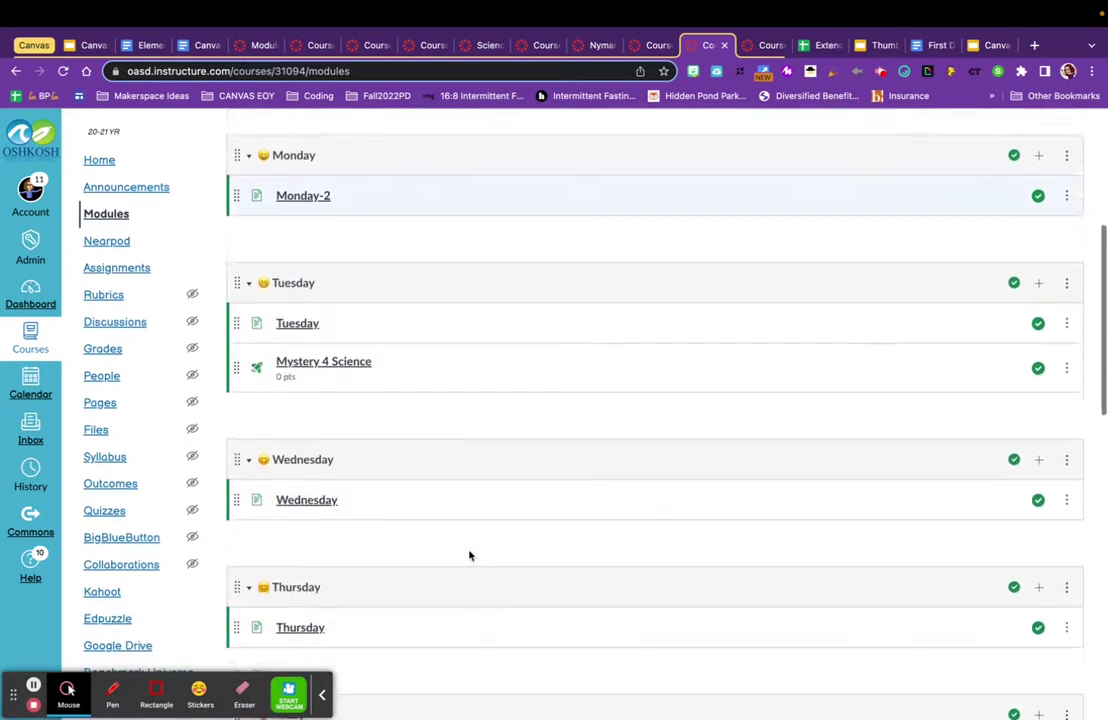
scroll(469, 555, "down", 1)
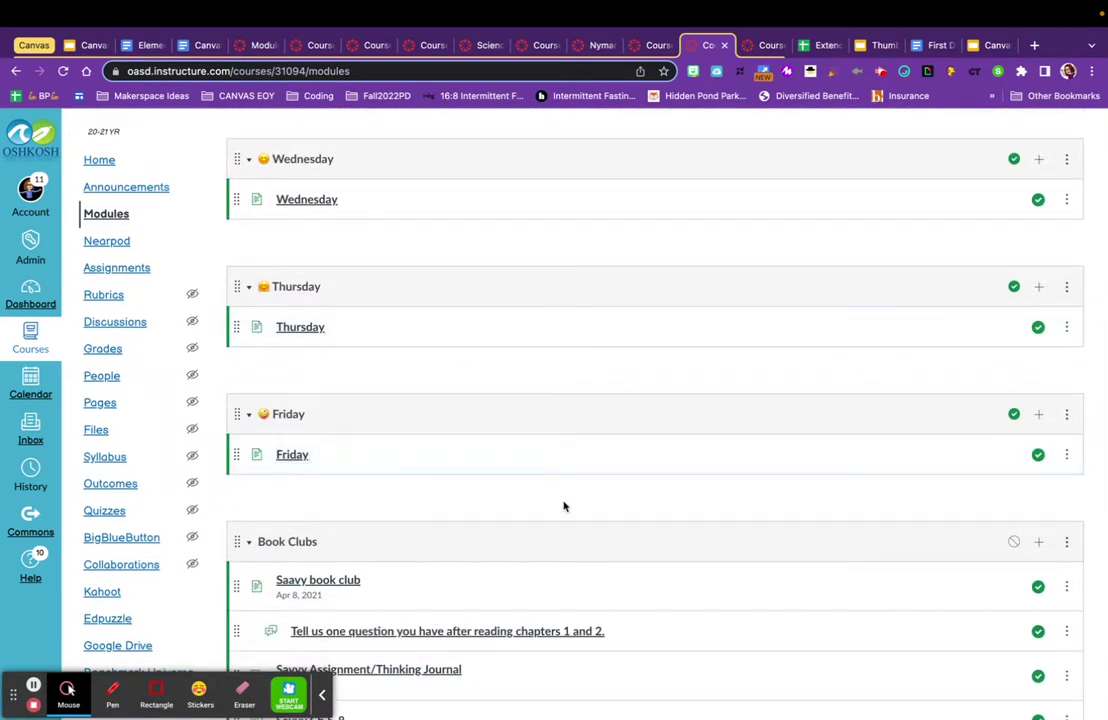
- Examine the items in the Book Clubs module below the weekday modules of the FIFTH GRADE course
scroll(563, 506, "down", 4)
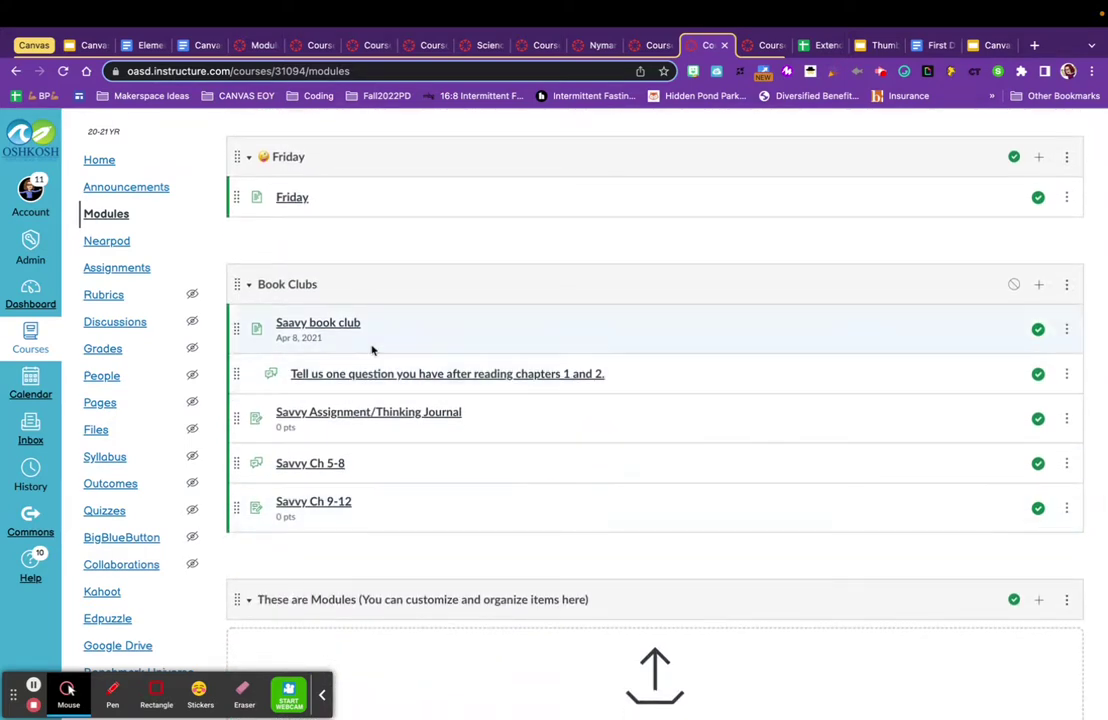
scroll(447, 526, "up", 1)
scroll(447, 526, "up", 4)
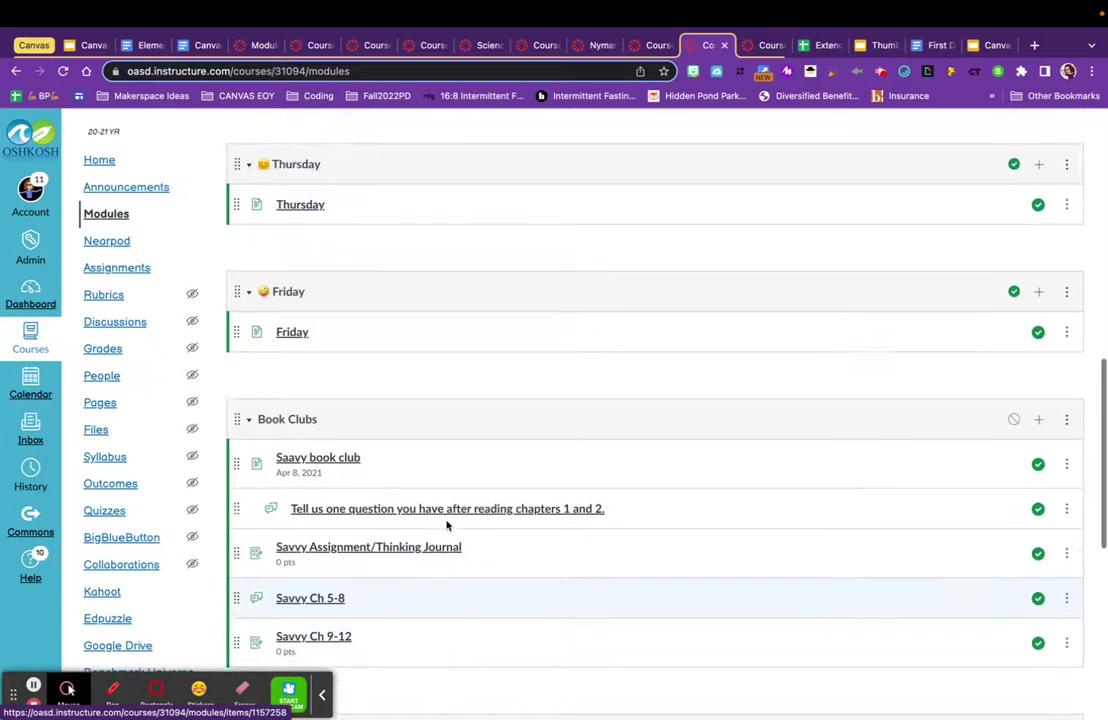
- Review the date-grouped MORNING MEETING module down to READING in the other fifth grade course, and return to the Modules - Tips for Organization page
left_click(760, 45)
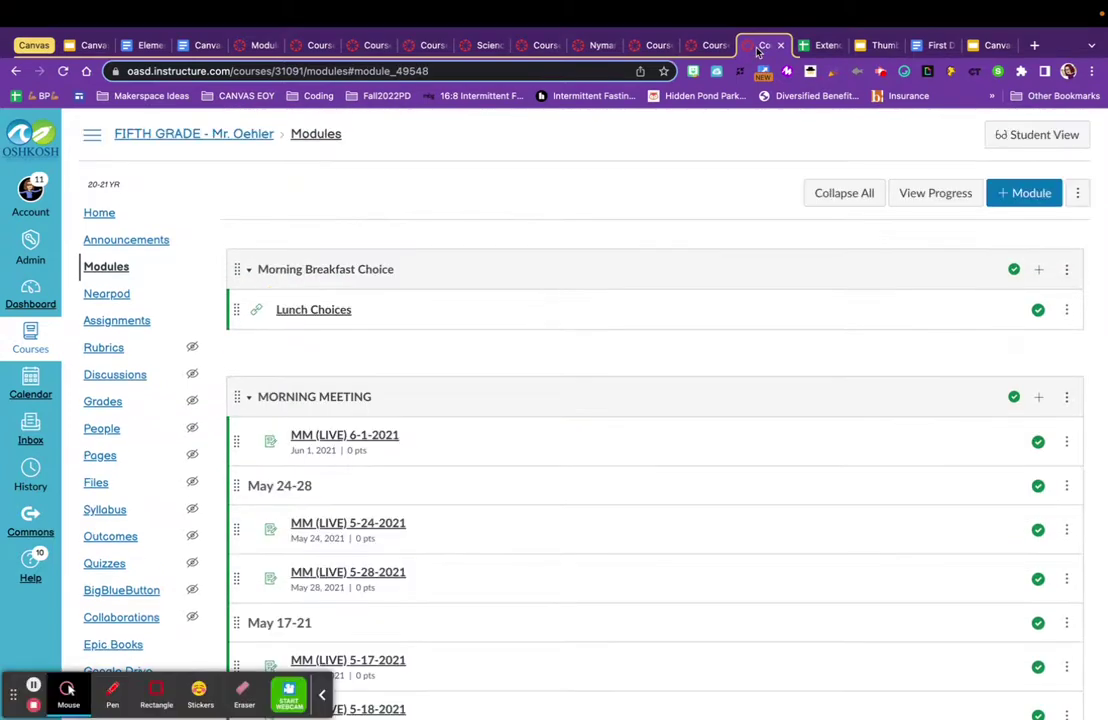
scroll(488, 403, "down", 2)
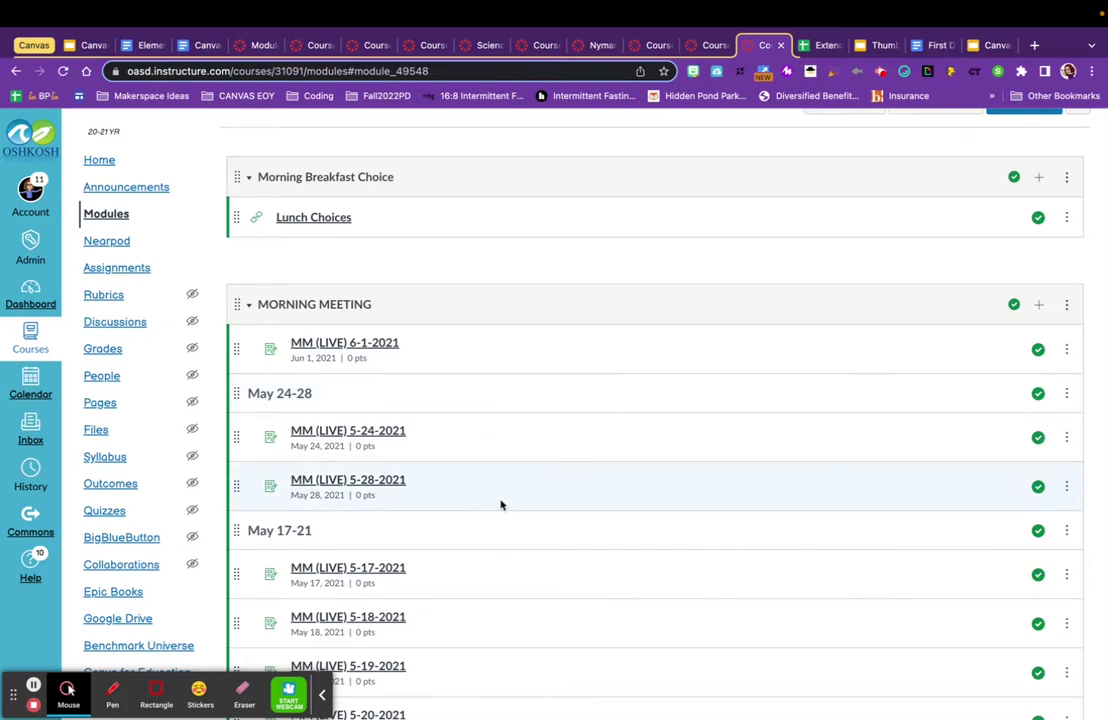
scroll(501, 505, "down", 4)
scroll(501, 505, "down", 3)
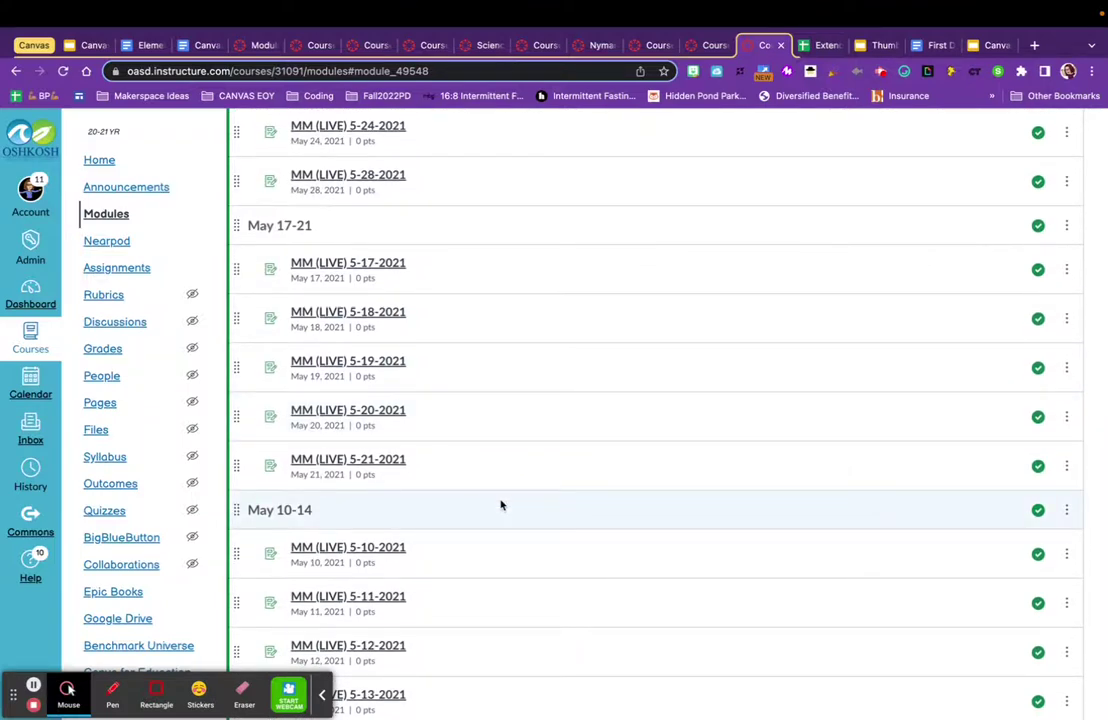
scroll(501, 505, "down", 8)
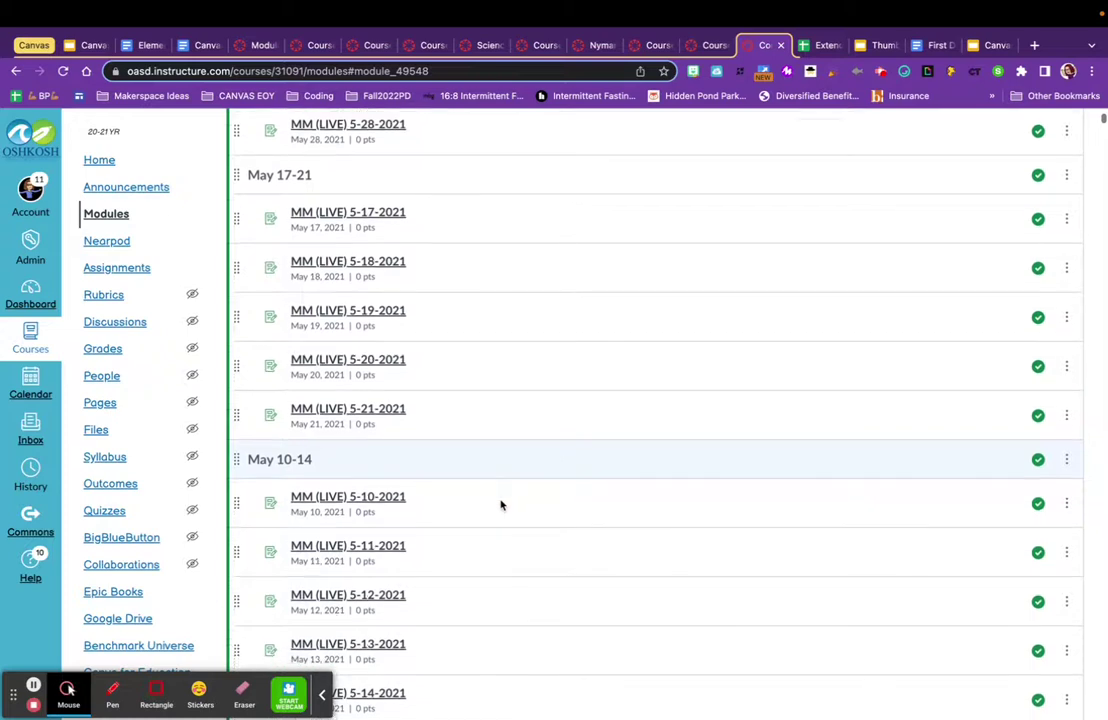
scroll(501, 505, "down", 7)
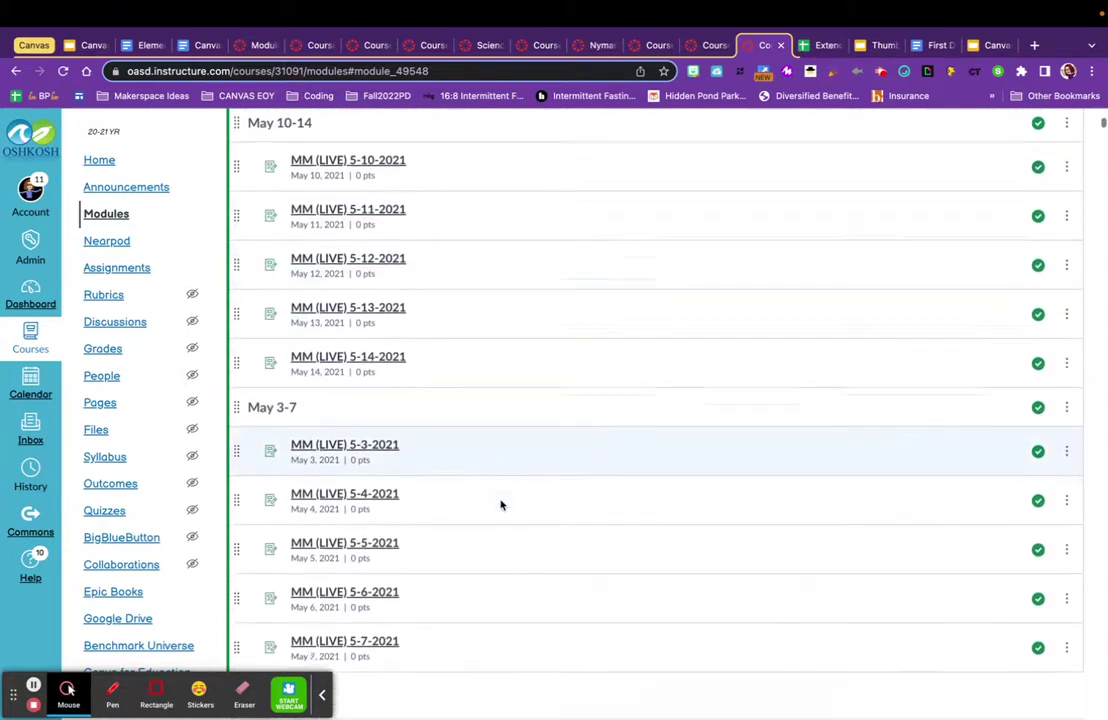
scroll(501, 505, "down", 1)
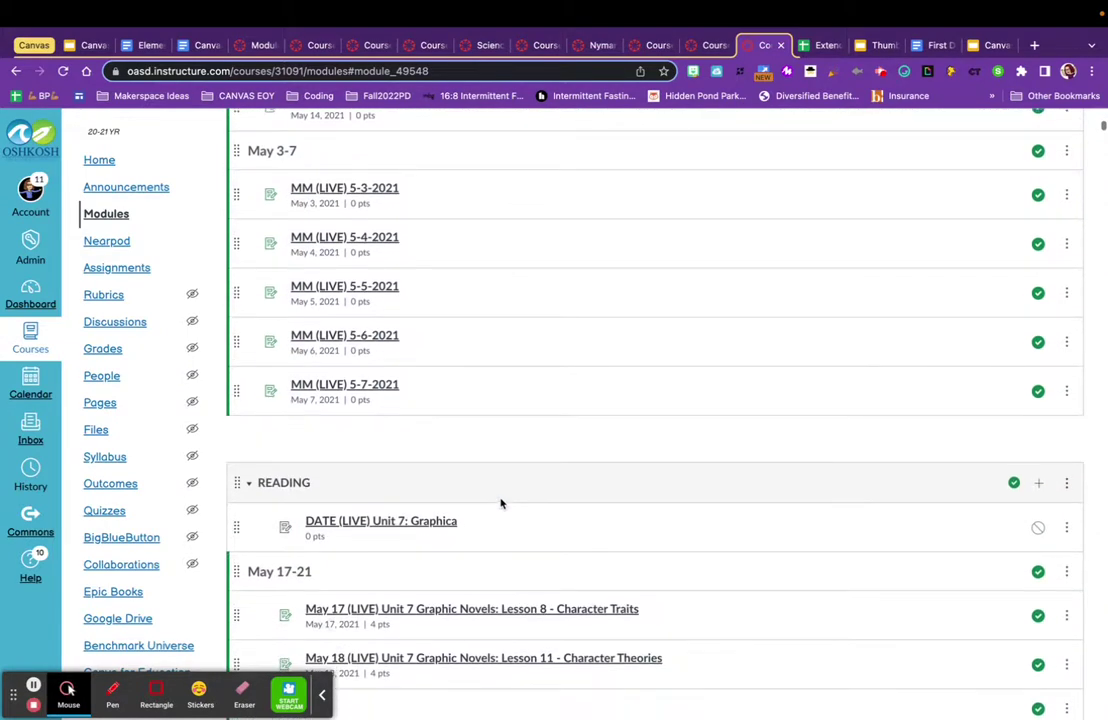
left_click(250, 48)
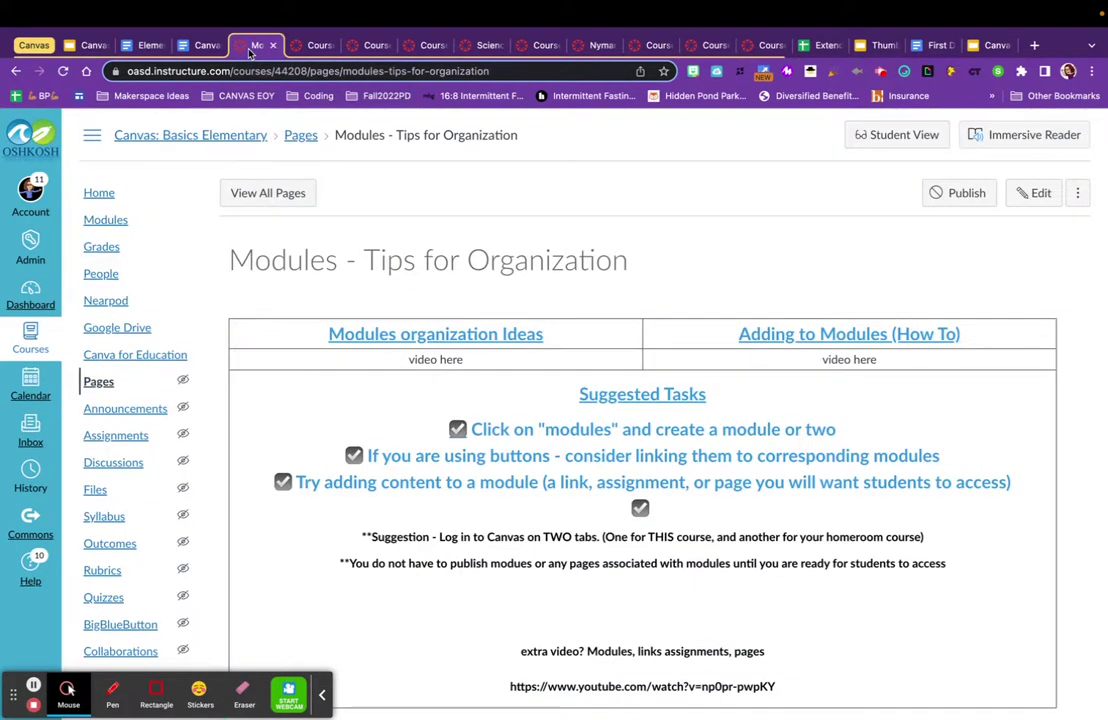